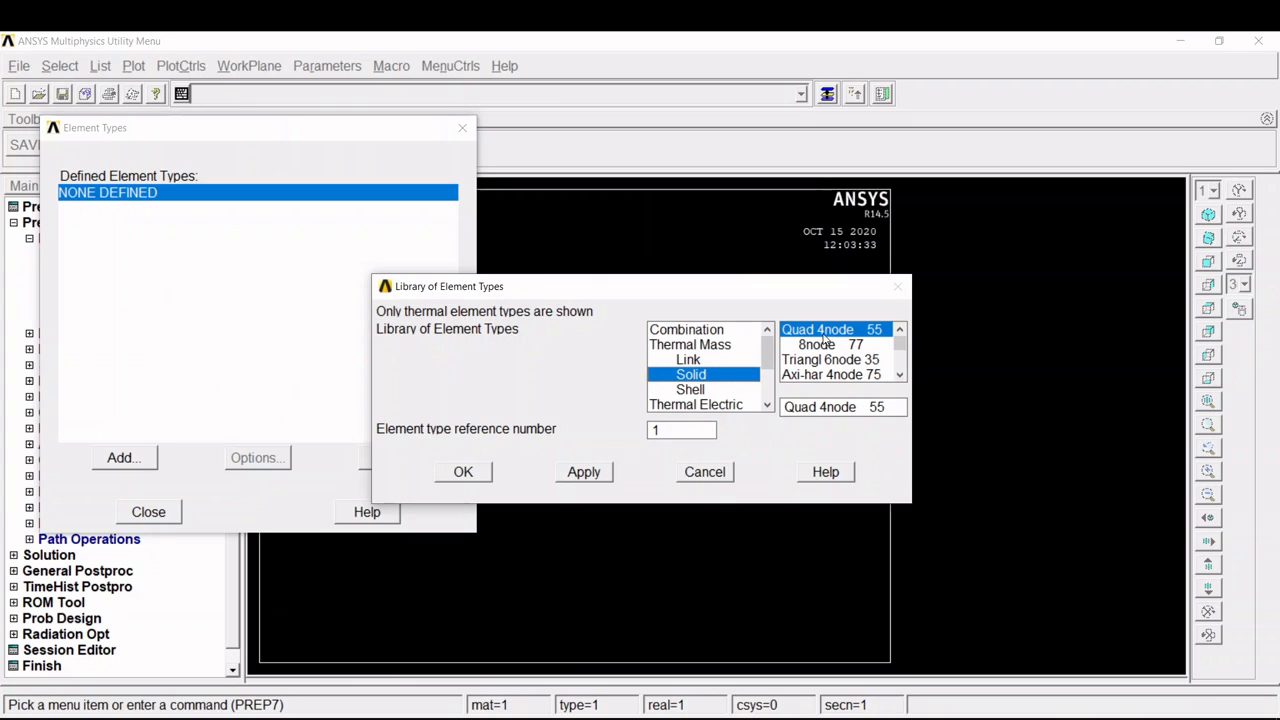
Add the thermal solid Quad 4node 55 as element type 1 and finish defining element types
left_click(462, 472)
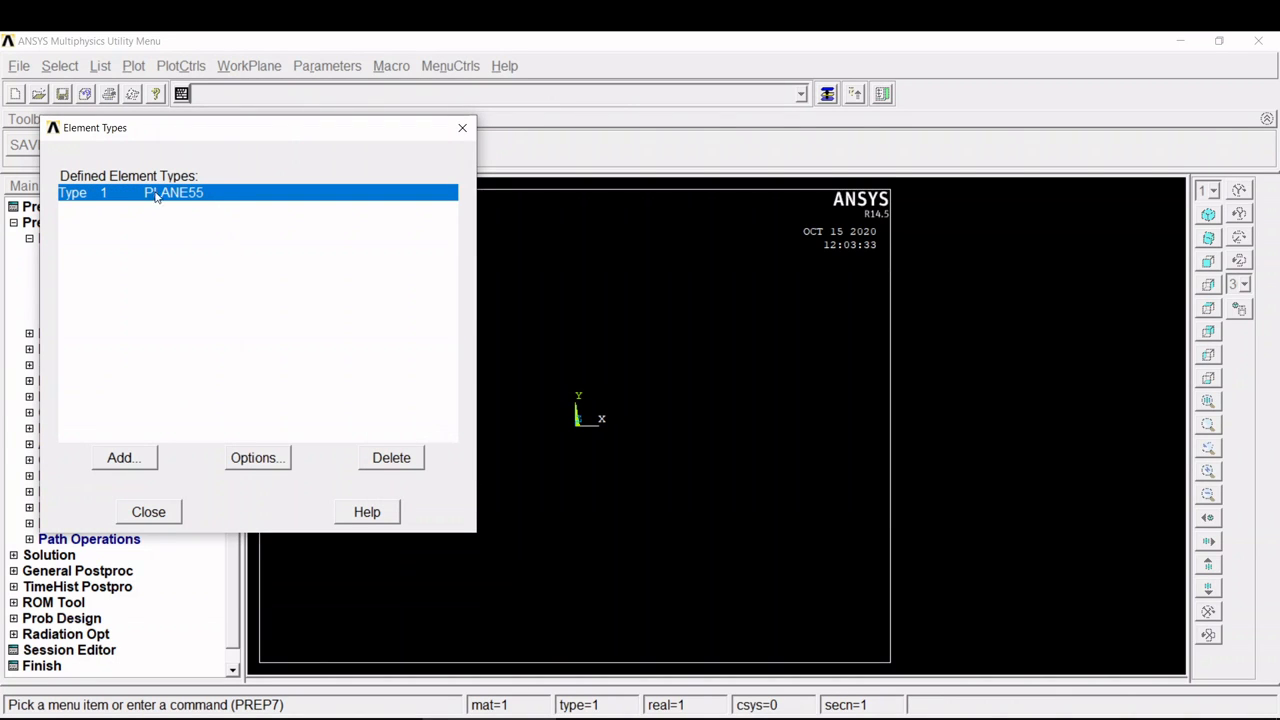
left_click(152, 511)
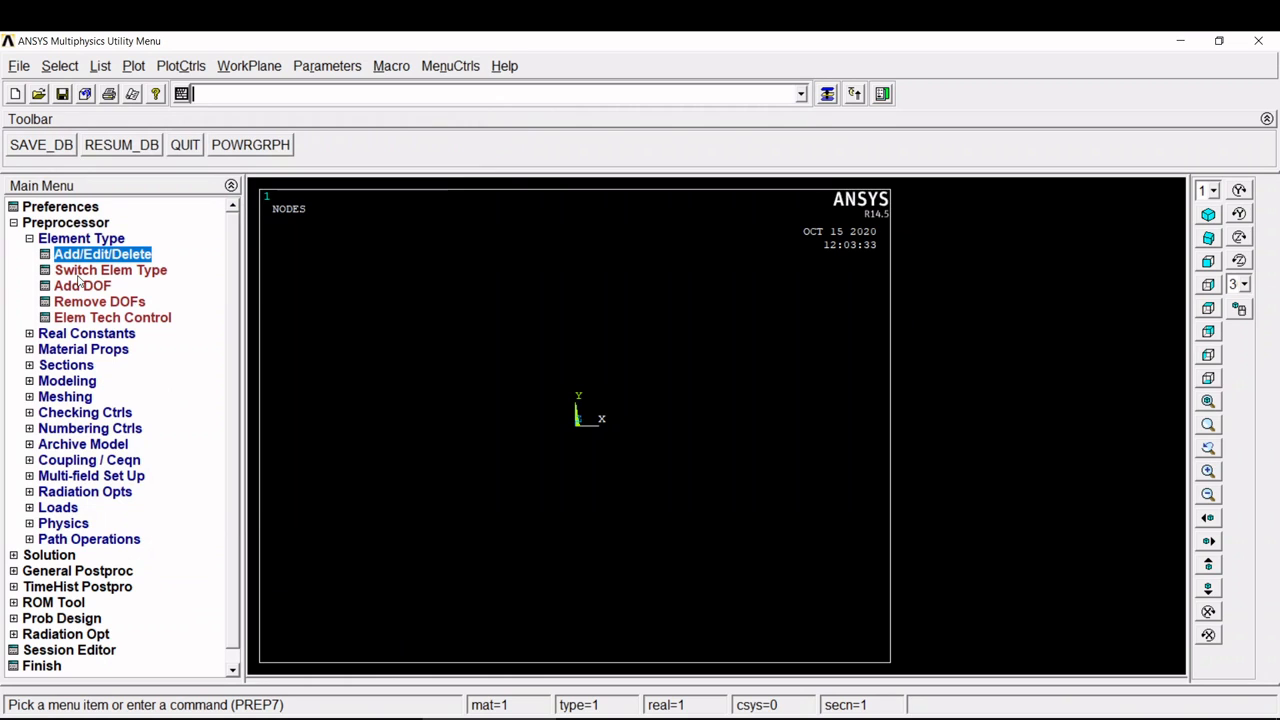
Define isotropic thermal conductivity for material model 1 with KXX set to 50
left_click(80, 349)
left_click(84, 334)
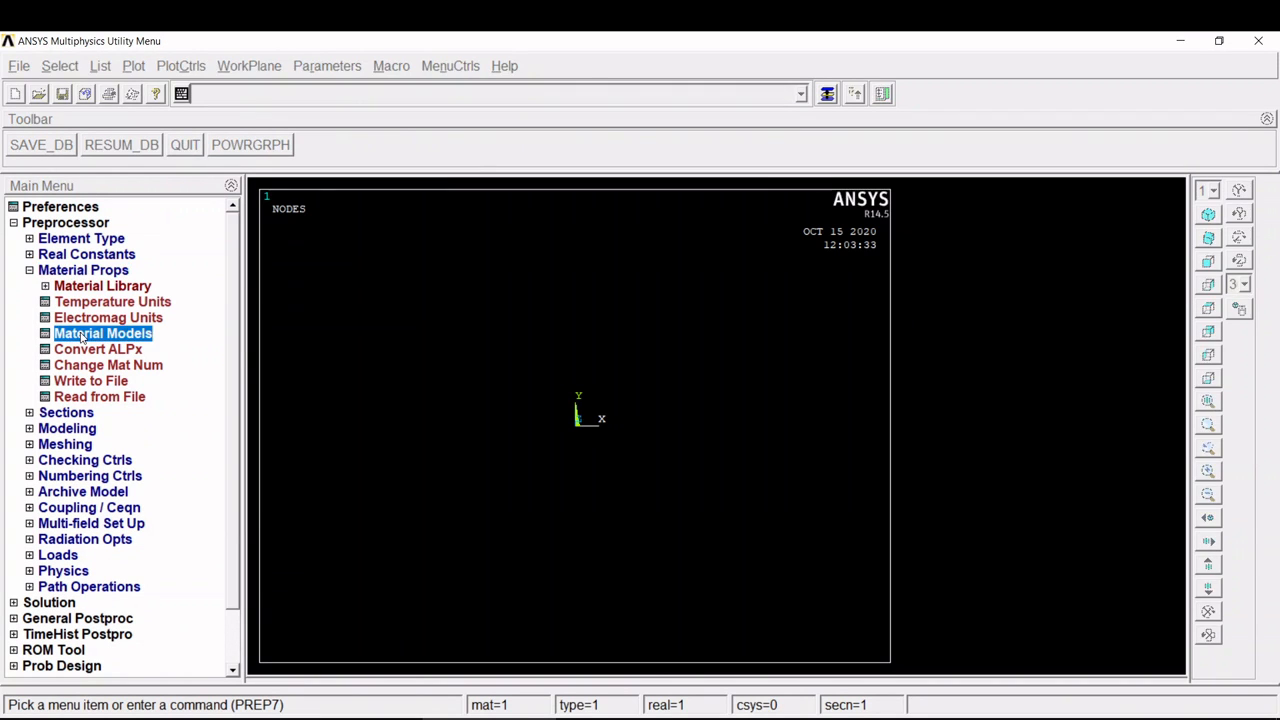
double_click(667, 355)
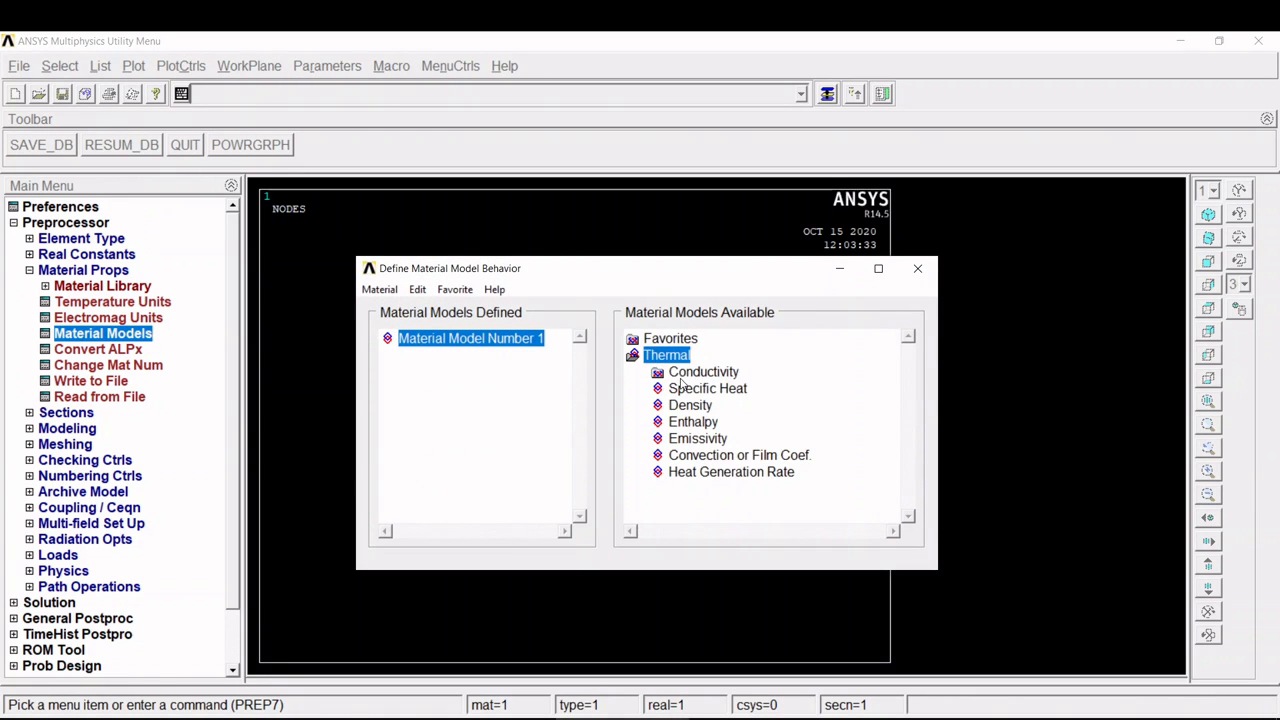
double_click(703, 371)
double_click(716, 388)
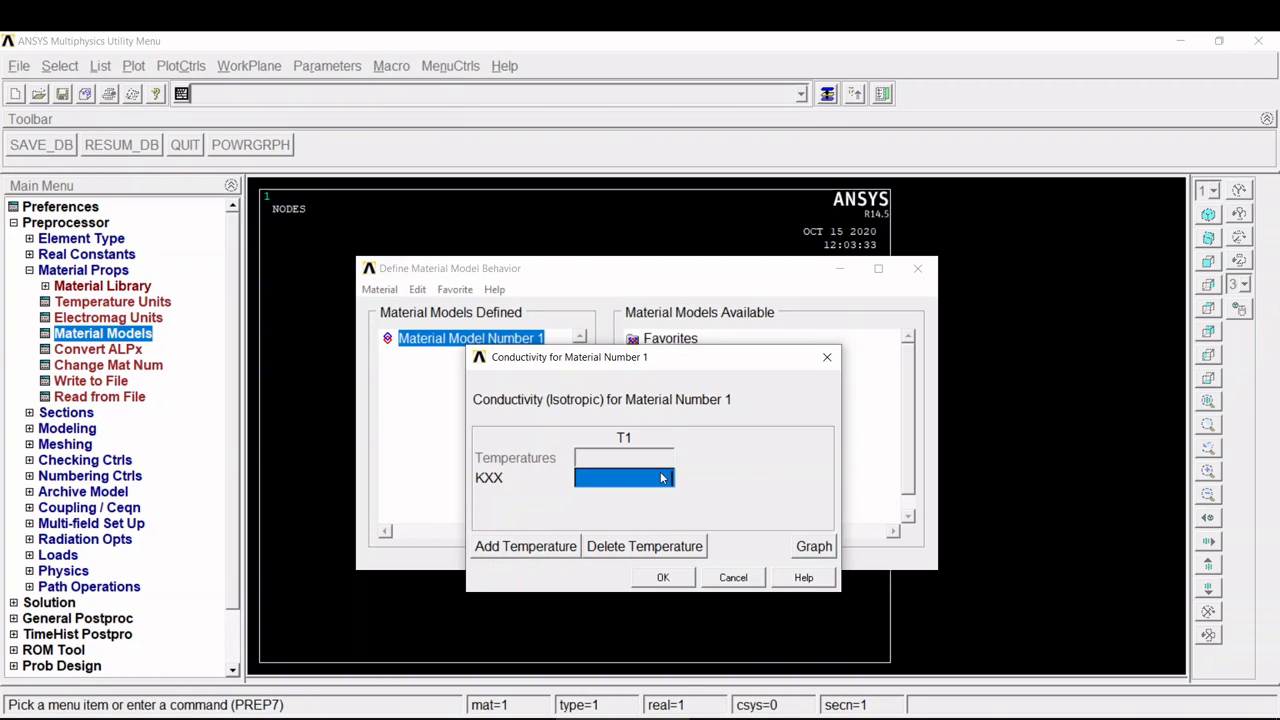
type("50")
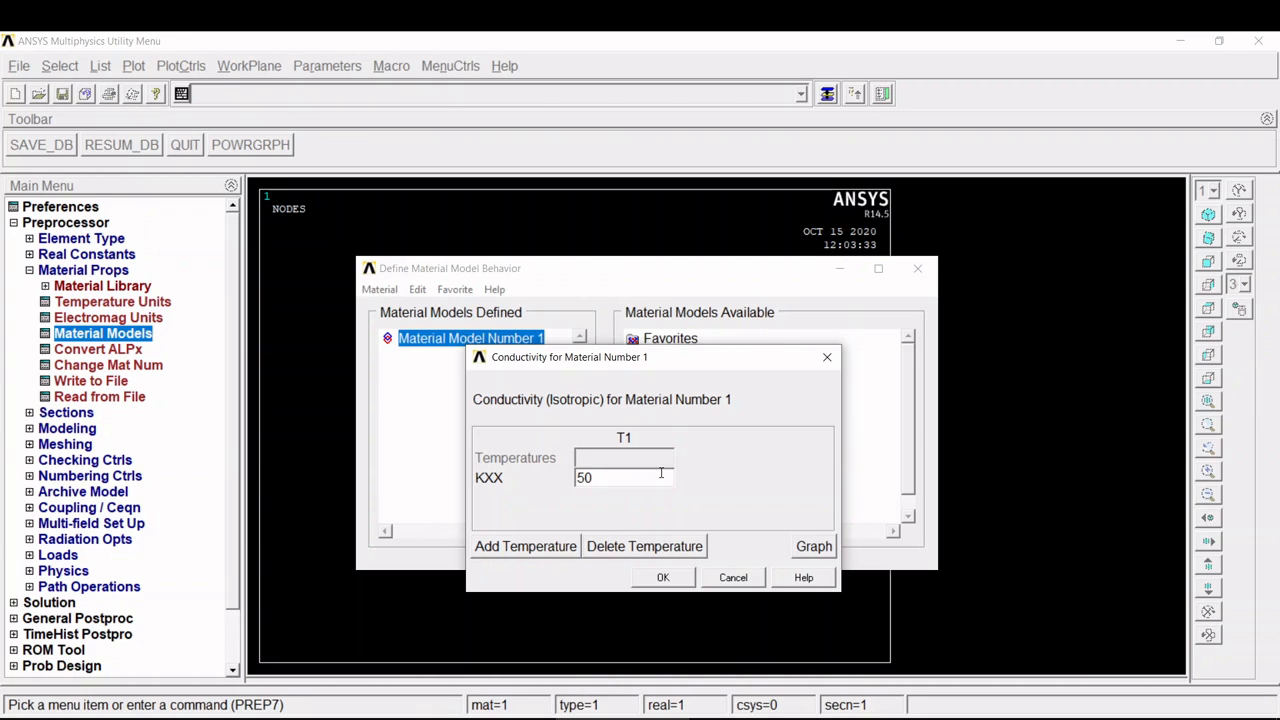
left_click(663, 578)
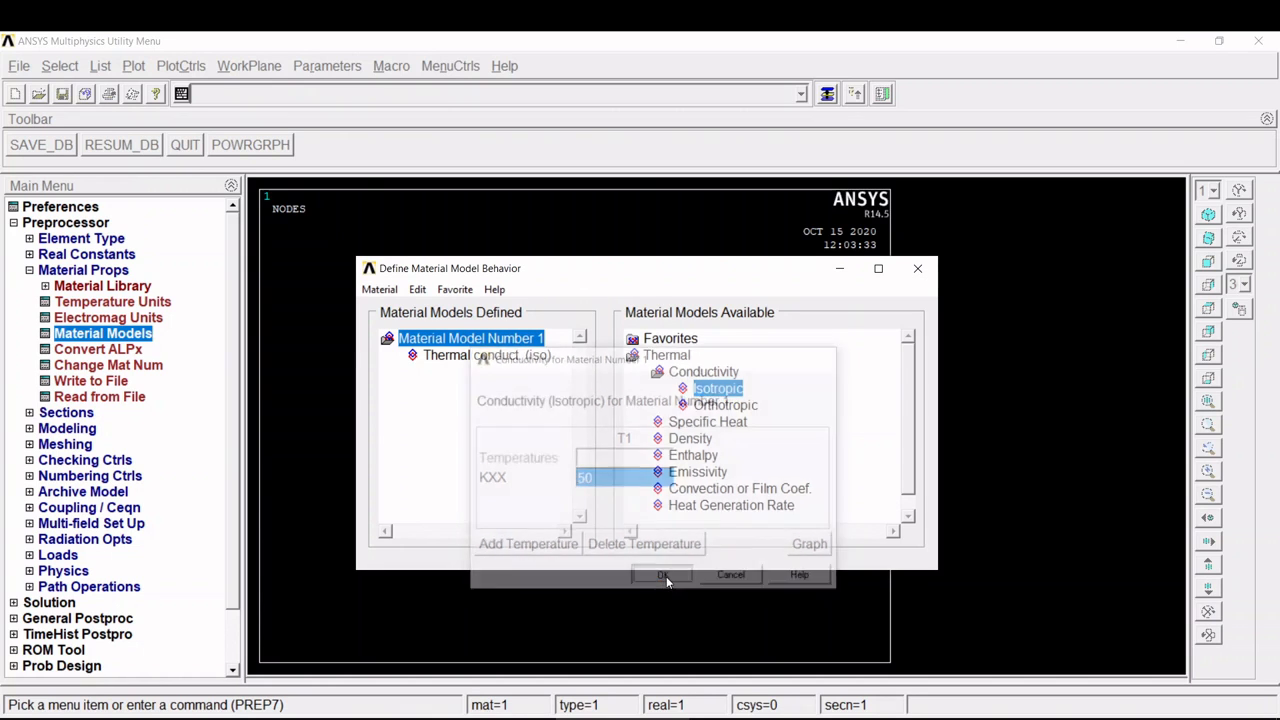
left_click(918, 269)
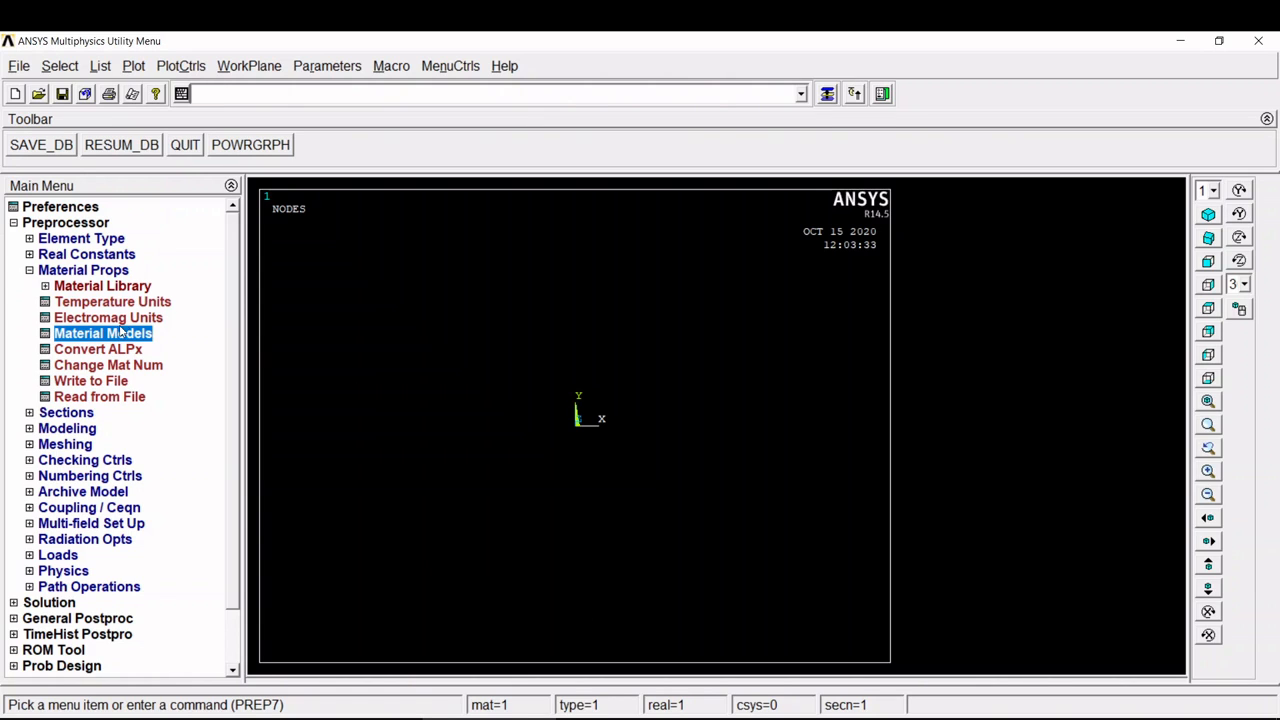
Create a rectangular area by dimensions, with X from 0 to 100 and Y from 0 to 100
left_click(46, 432)
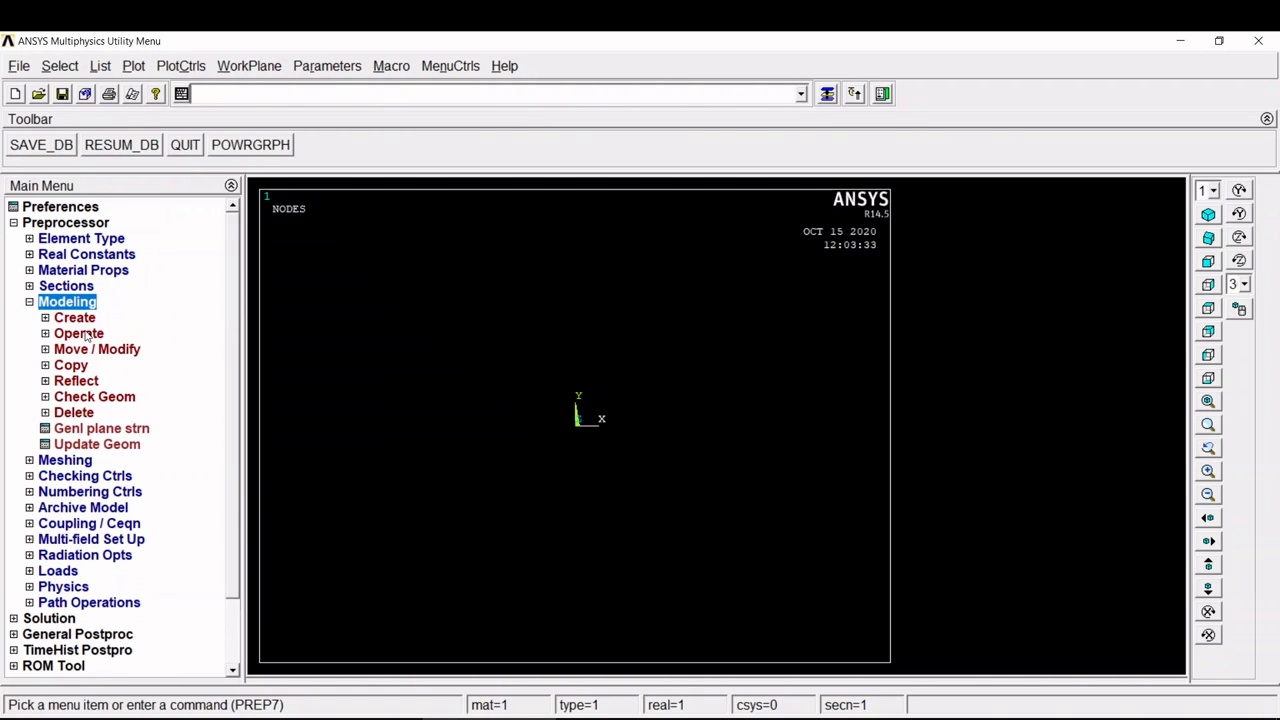
left_click(80, 318)
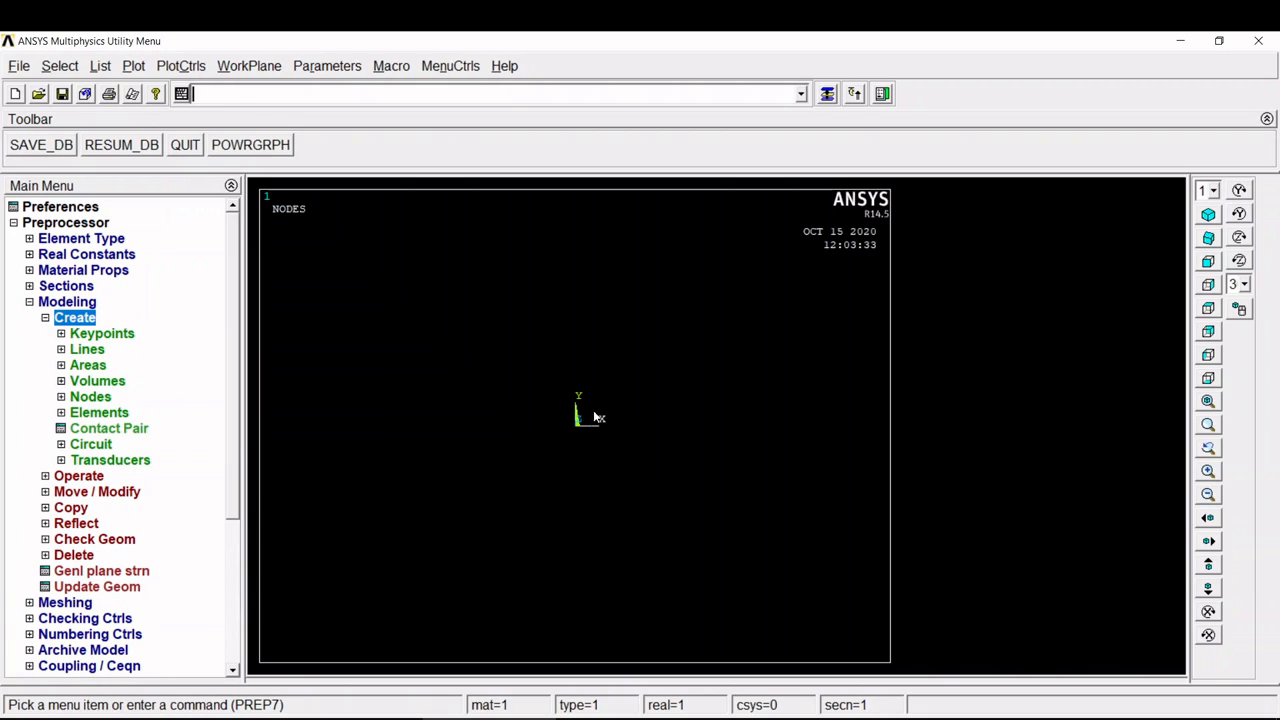
left_click(88, 366)
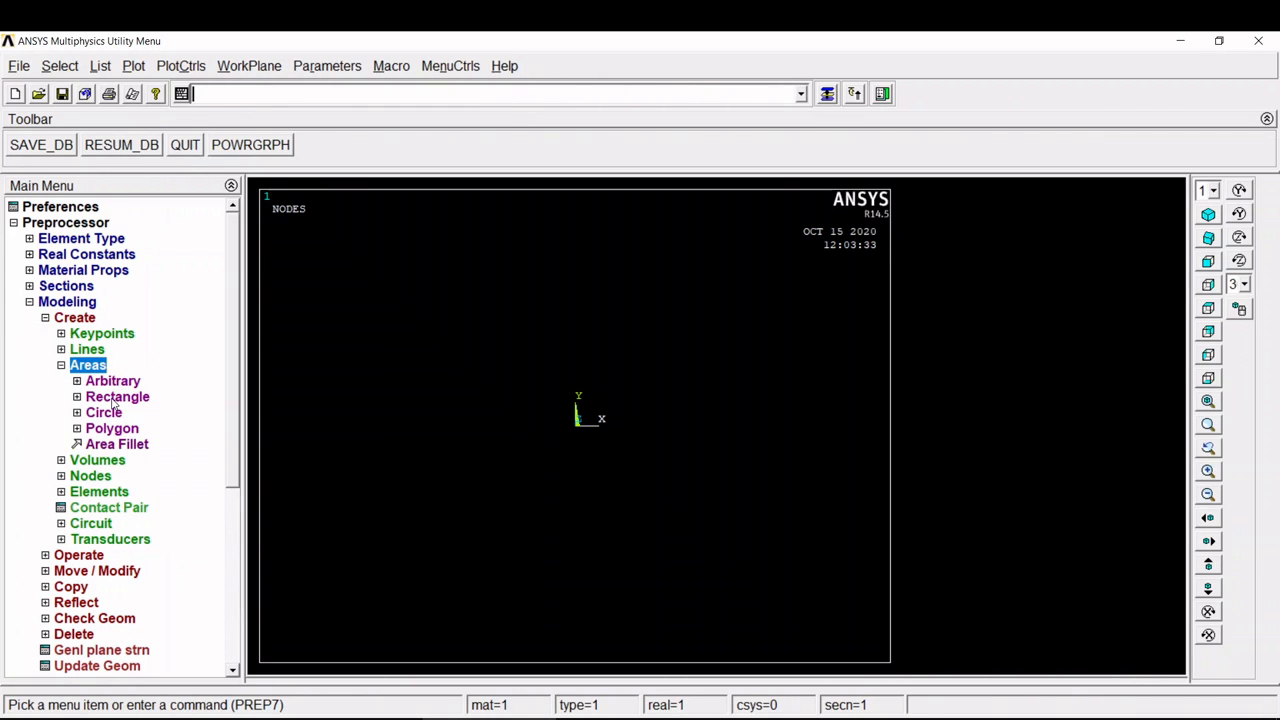
left_click(113, 399)
left_click(150, 444)
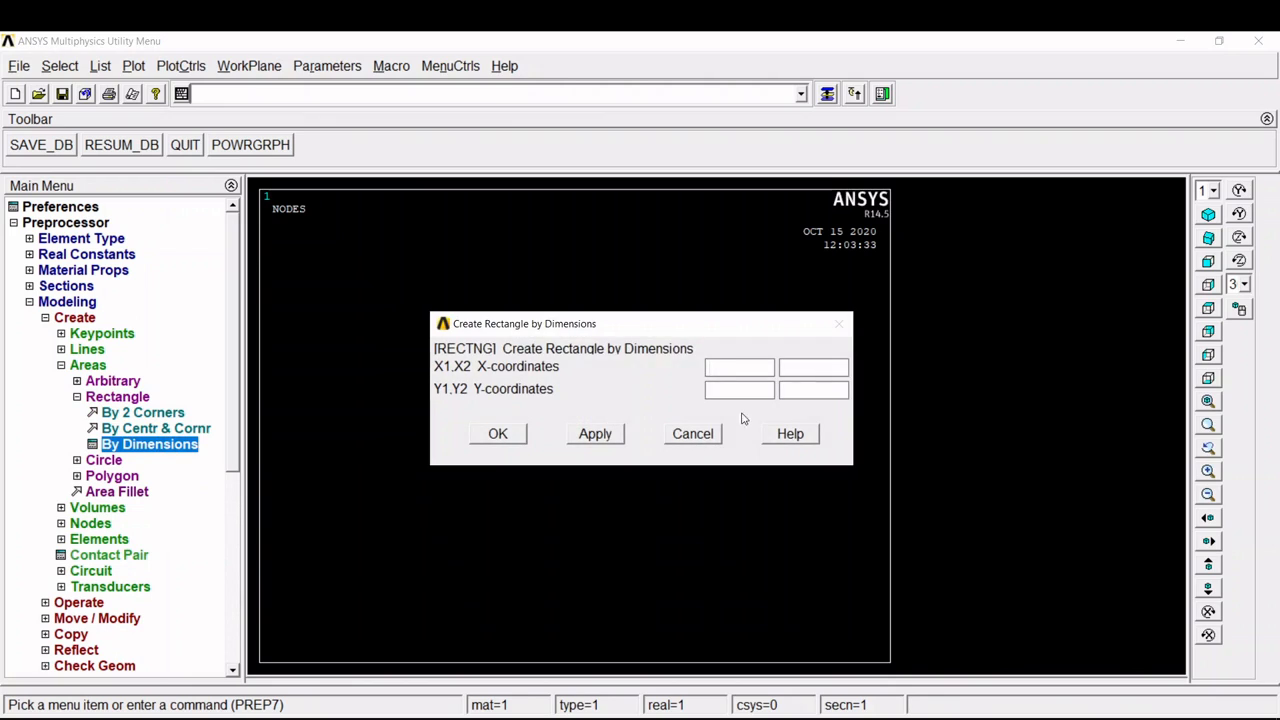
type("1000100")
left_click(515, 433)
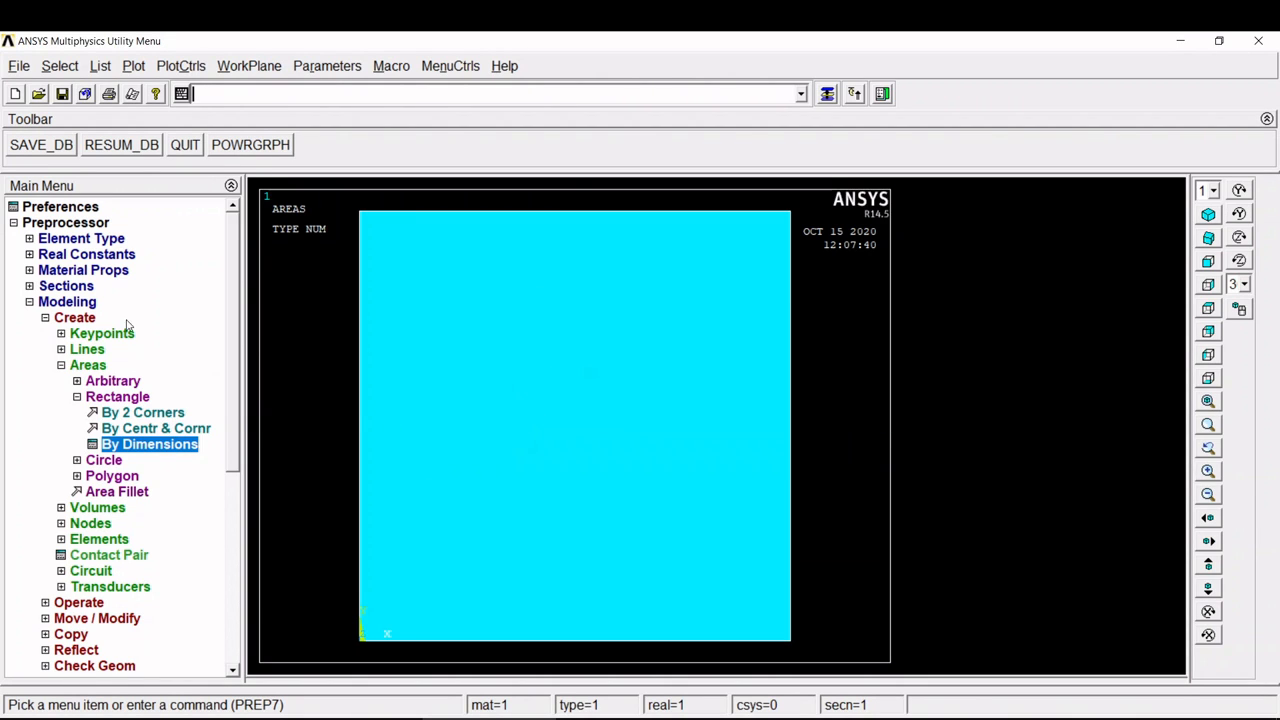
Set the element edge length on the square area to 1 with the MeshTool
double_click(79, 301)
double_click(72, 318)
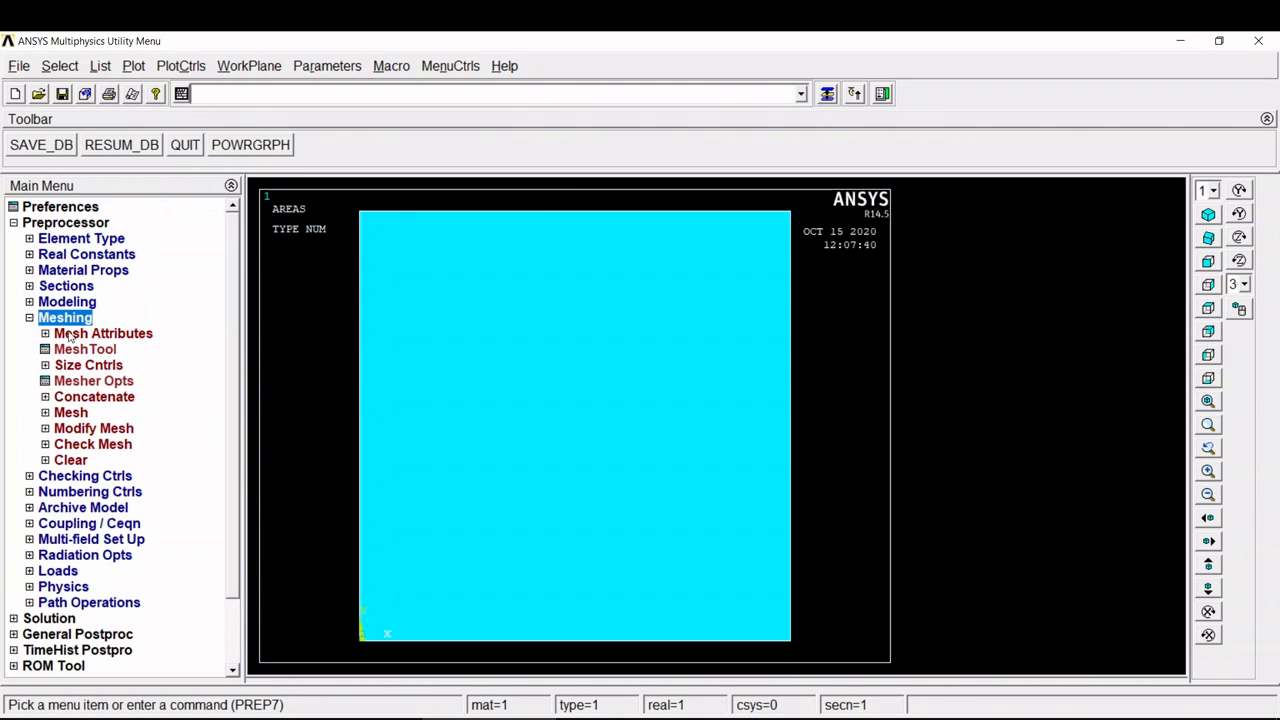
double_click(98, 350)
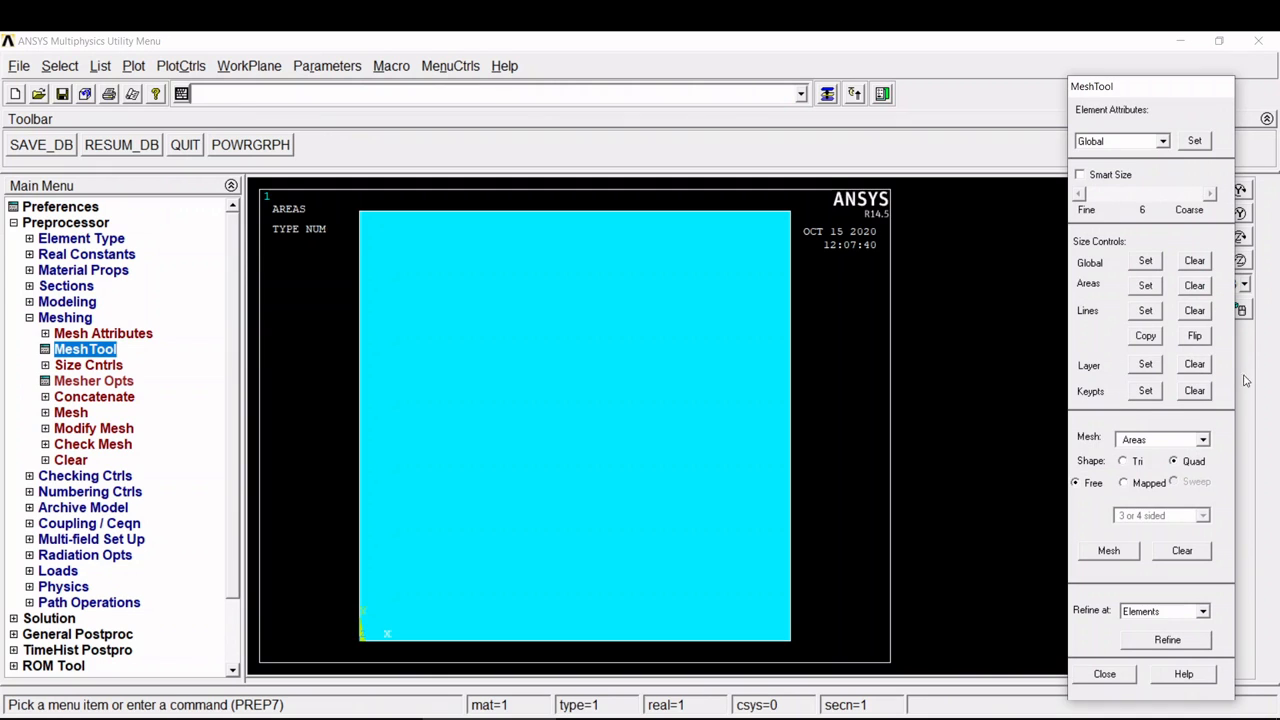
left_click(1146, 286)
left_click(630, 478)
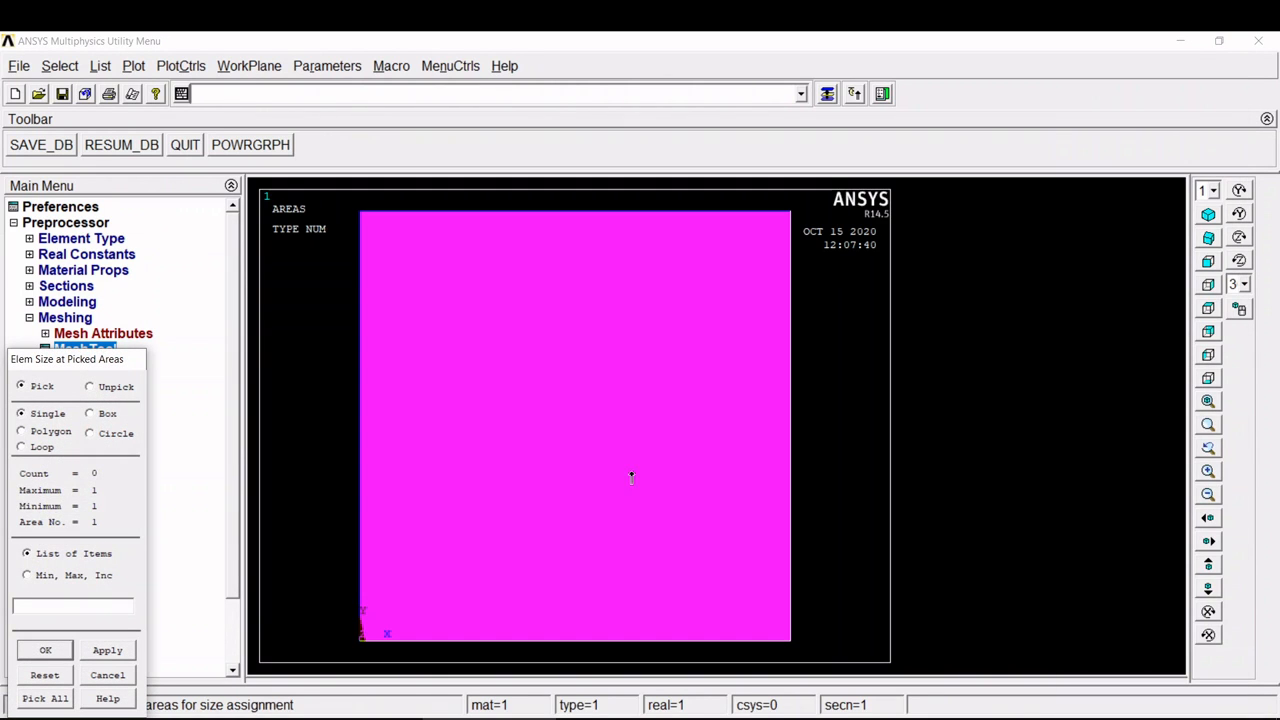
left_click(62, 646)
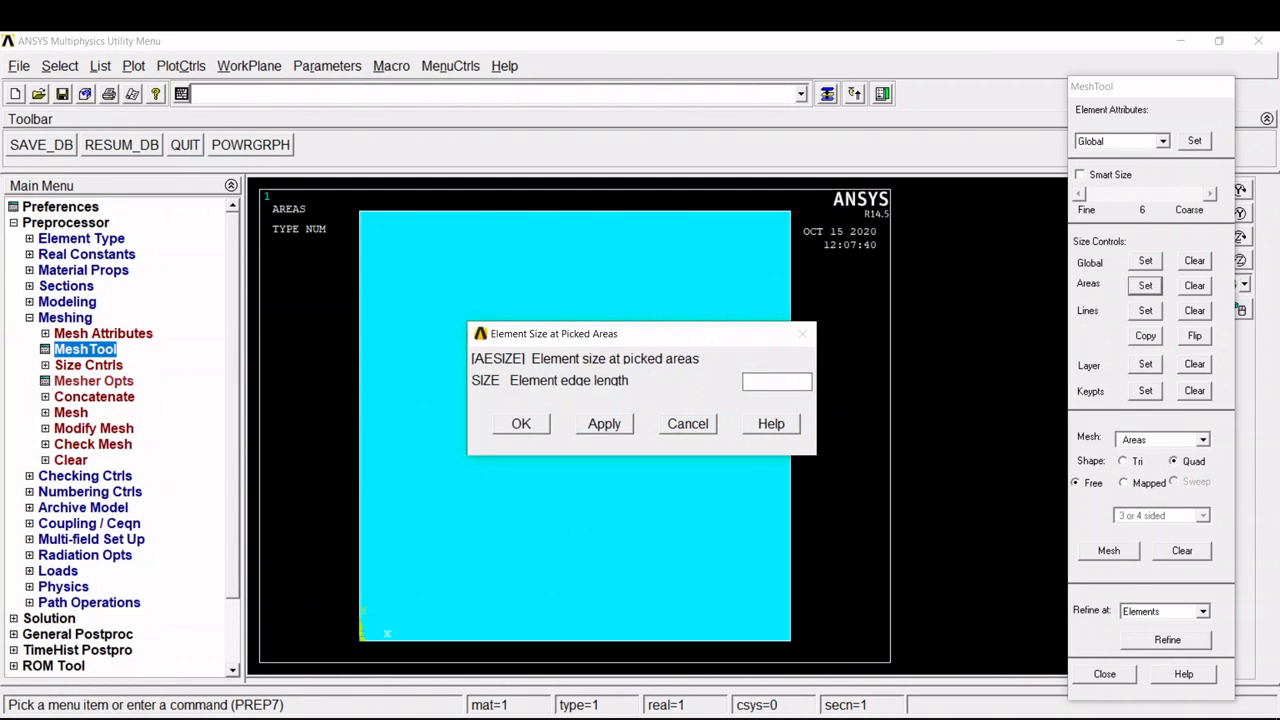
type("1")
left_click(524, 426)
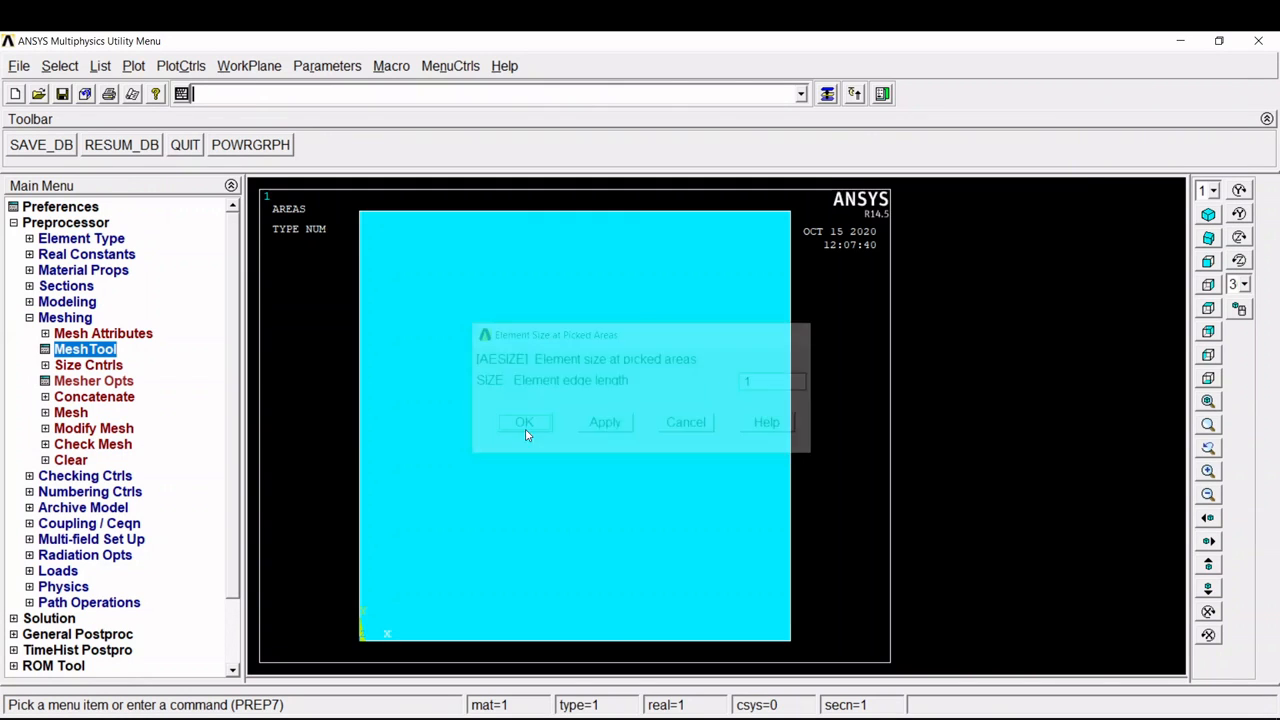
Mesh the square area with free quadrilateral elements
left_click(828, 94)
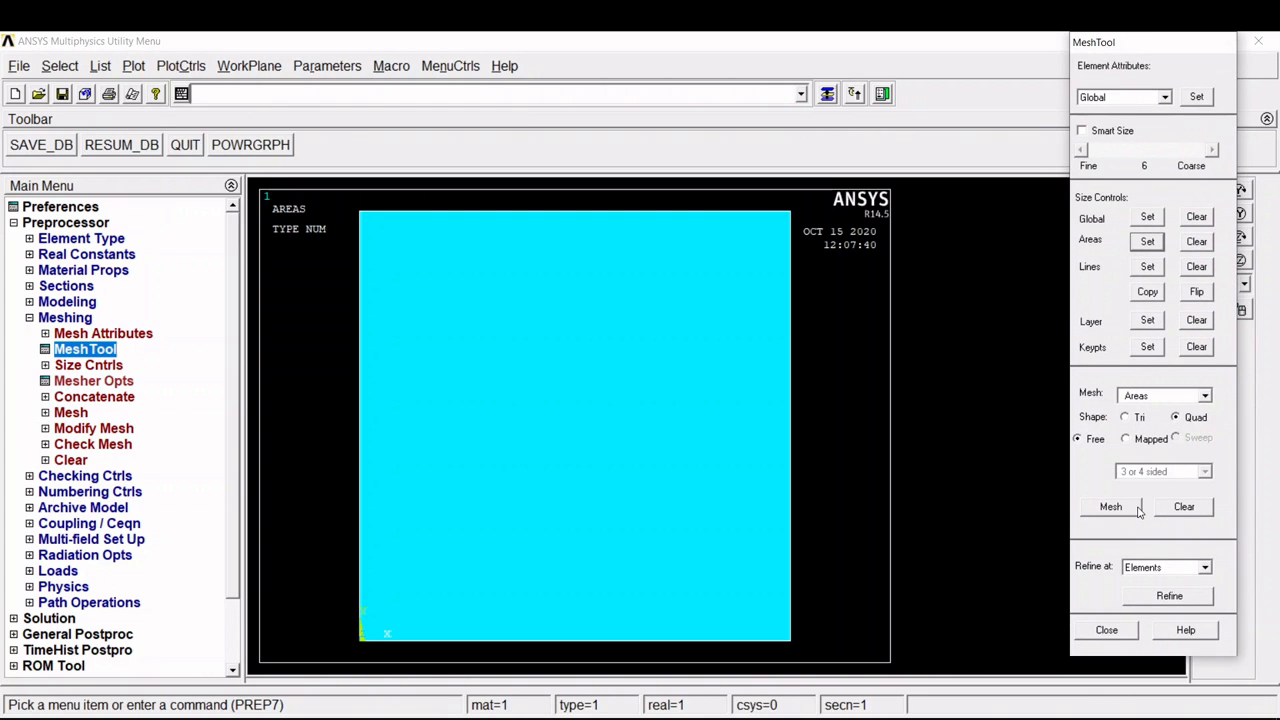
left_click(1128, 498)
left_click(491, 459)
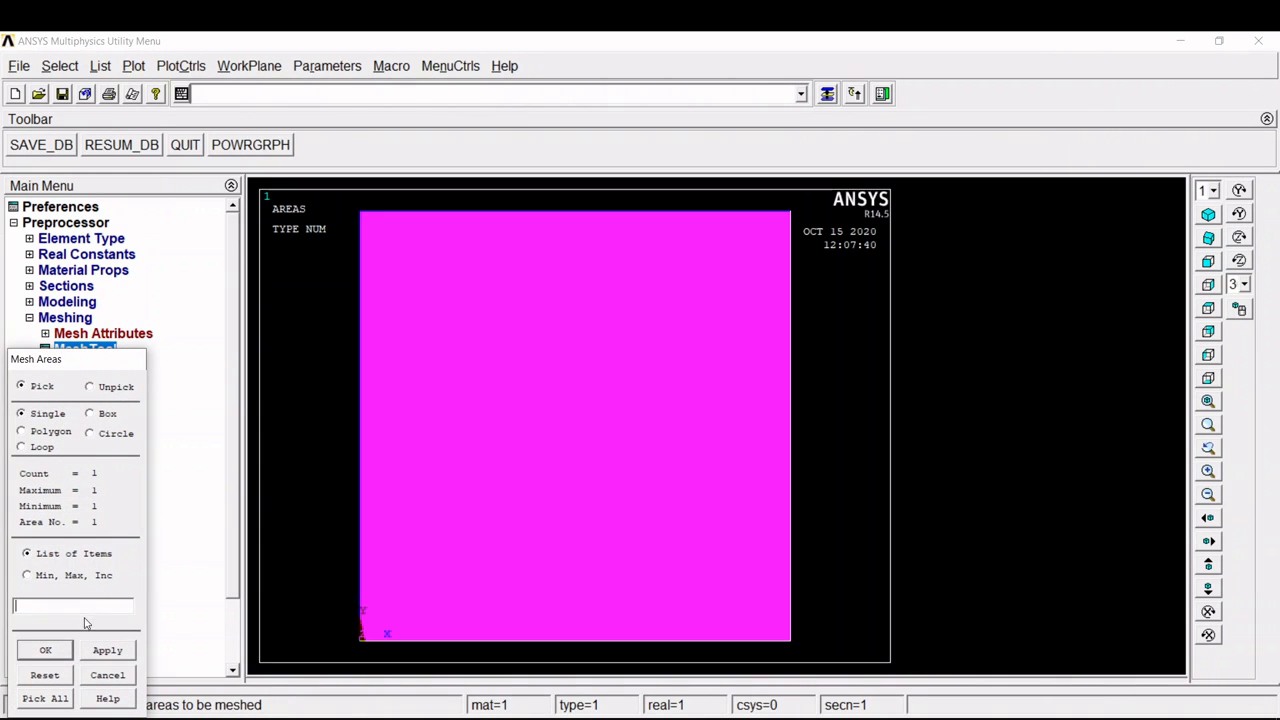
left_click(46, 651)
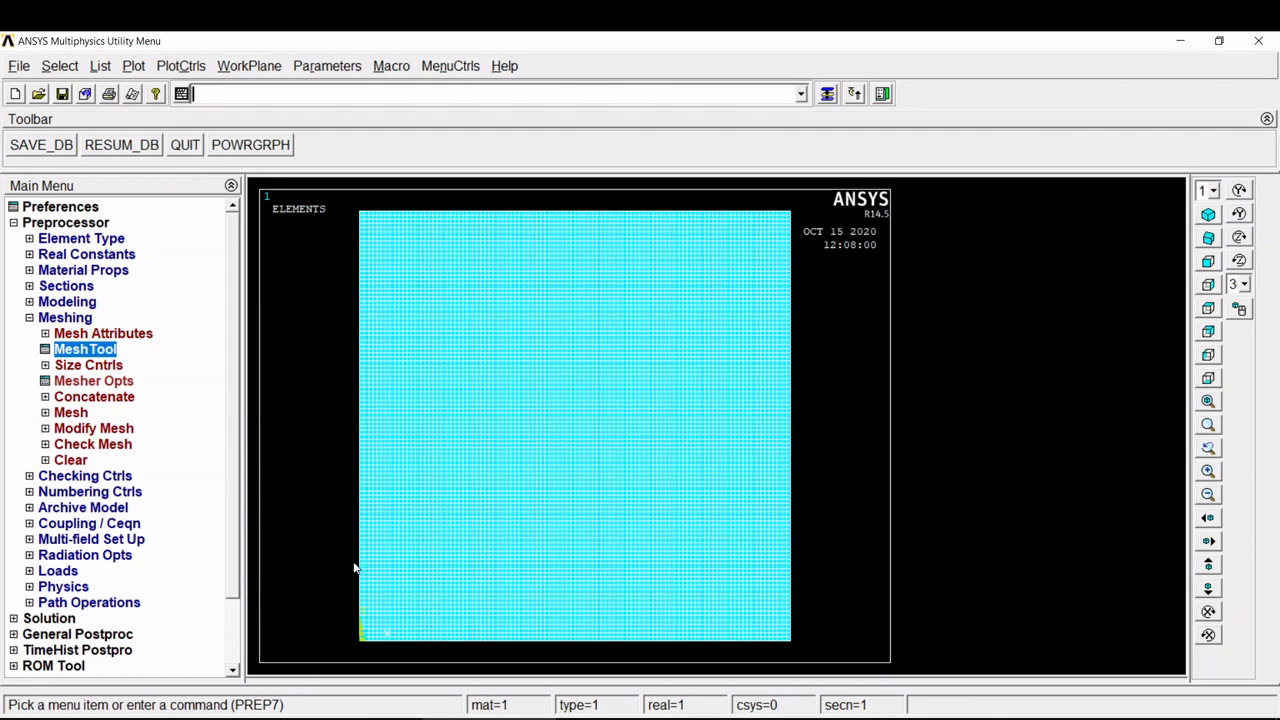
left_click(42, 317)
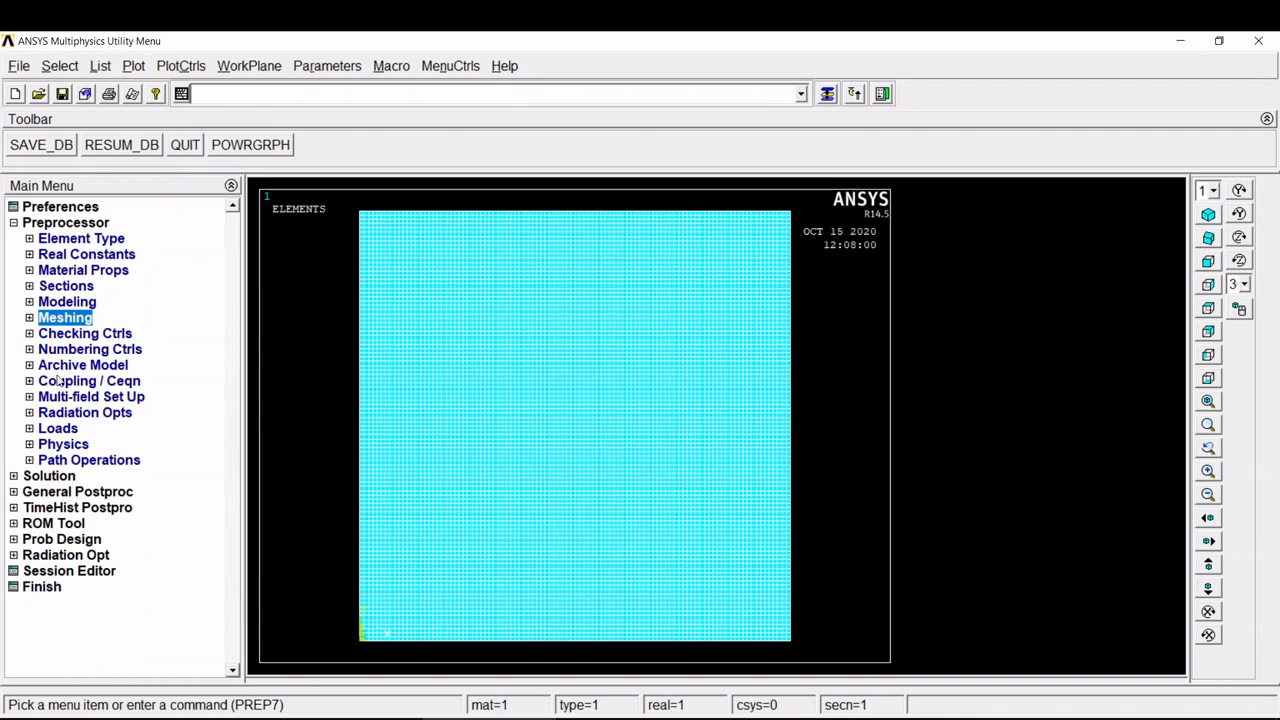
Set the new analysis type to Steady-State for the solution
left_click(66, 478)
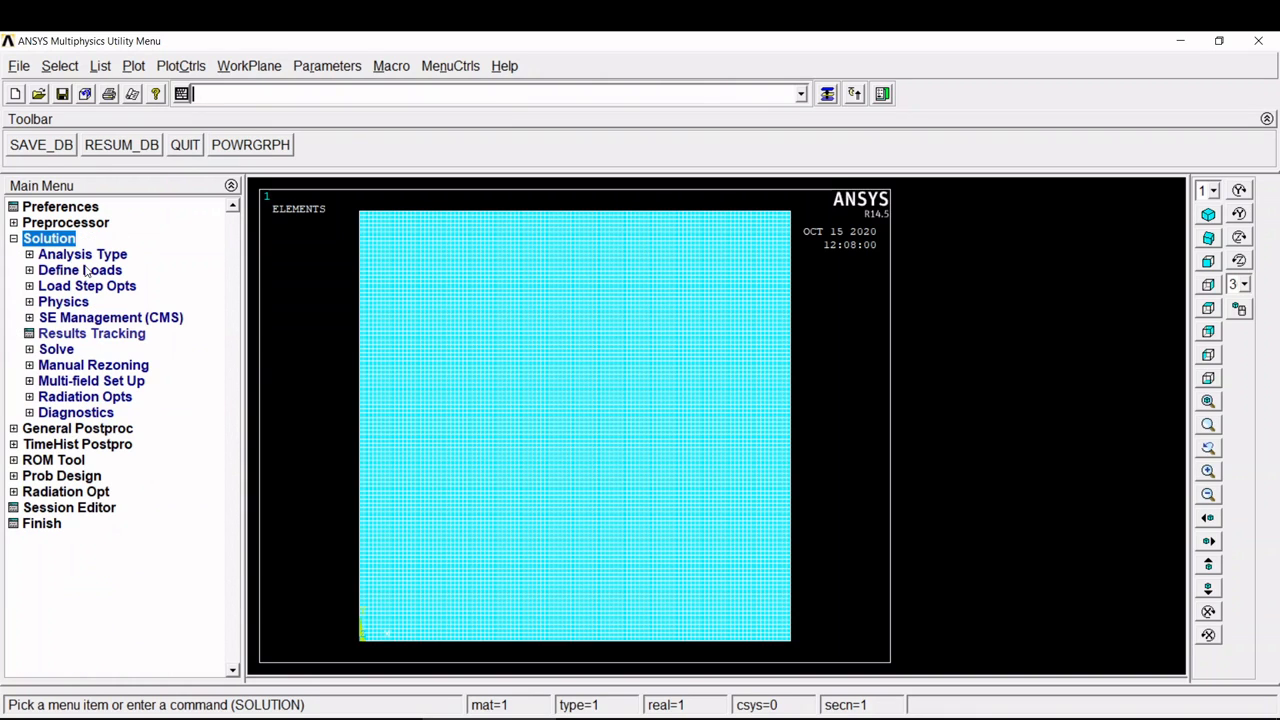
left_click(85, 272)
left_click(68, 303)
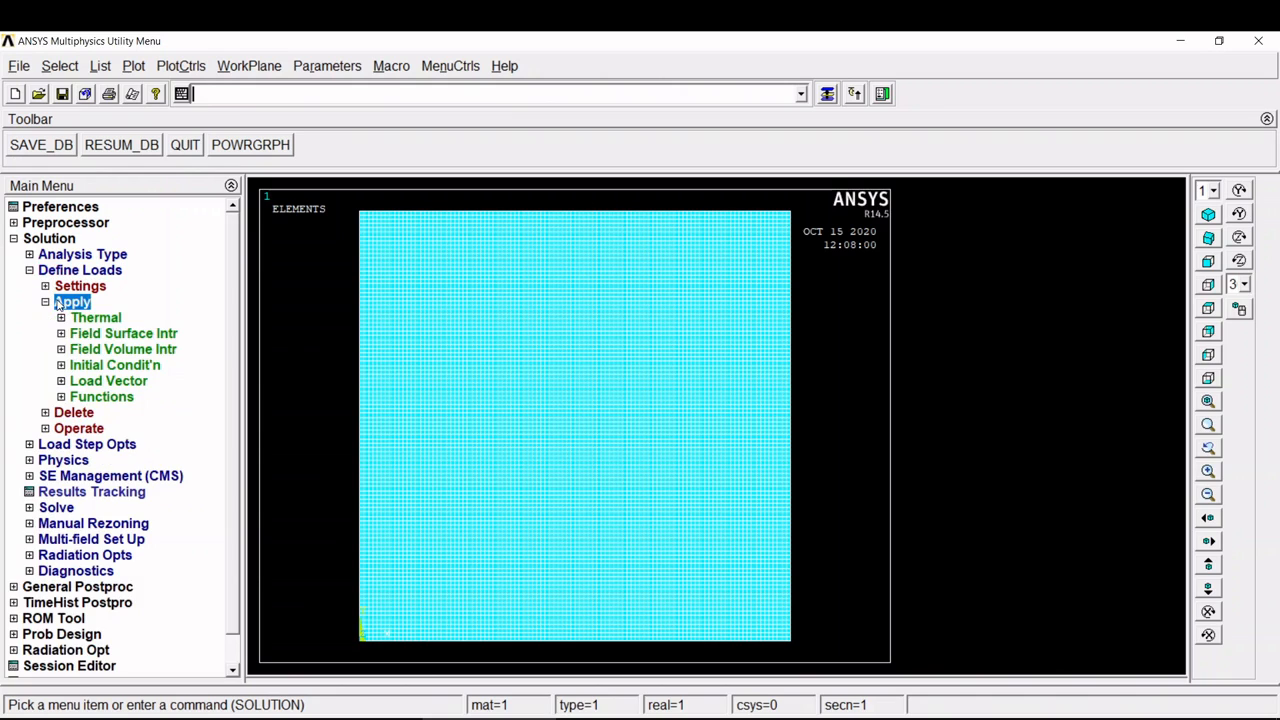
left_click(88, 318)
left_click(116, 335)
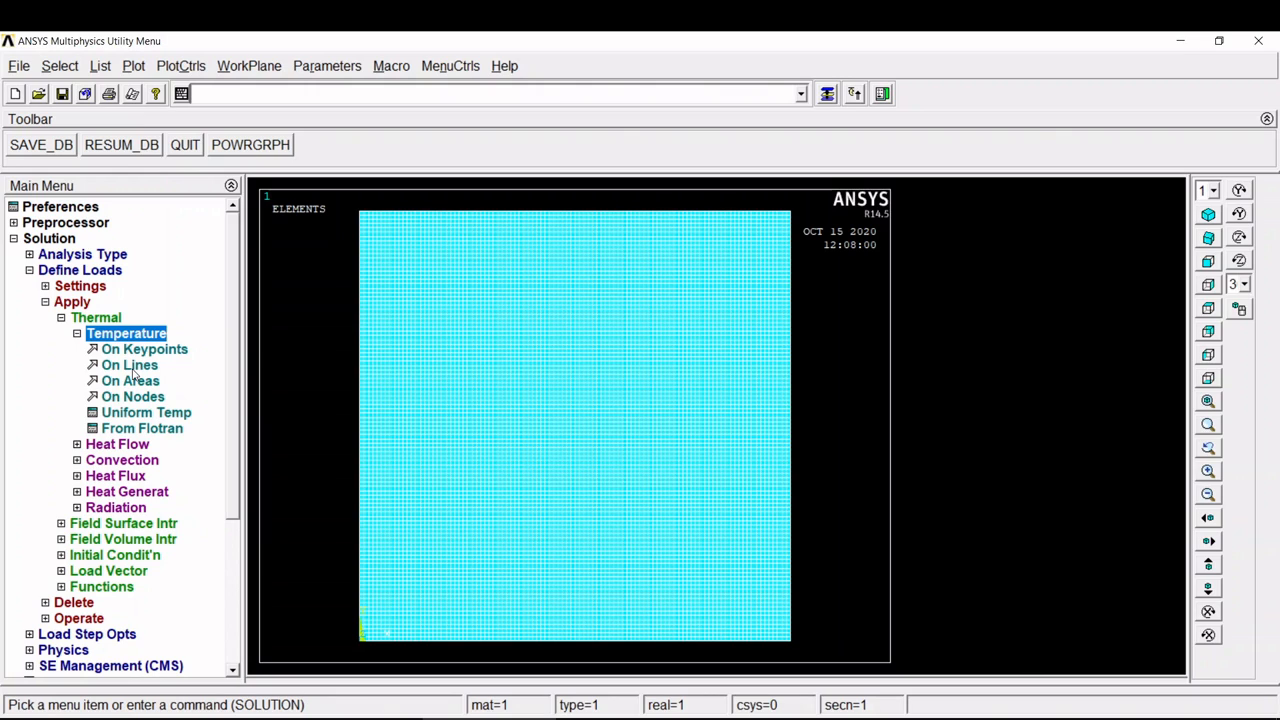
left_click(101, 256)
left_click(115, 272)
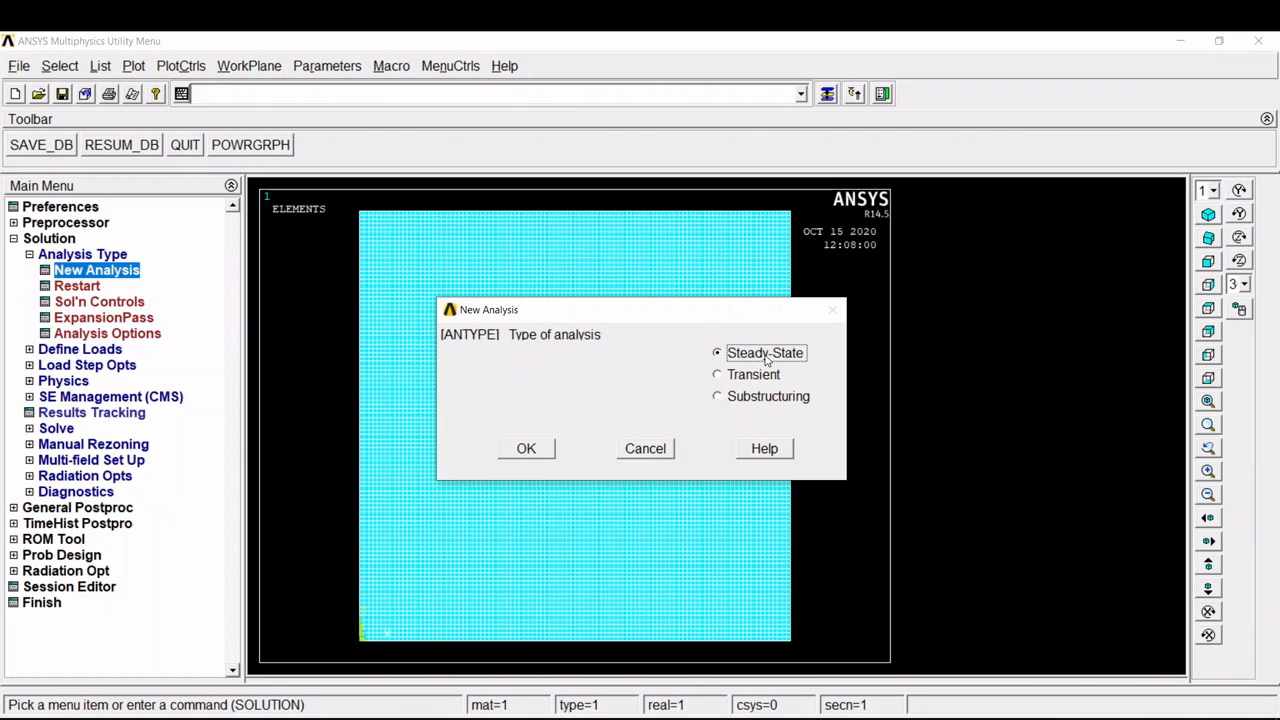
left_click(526, 448)
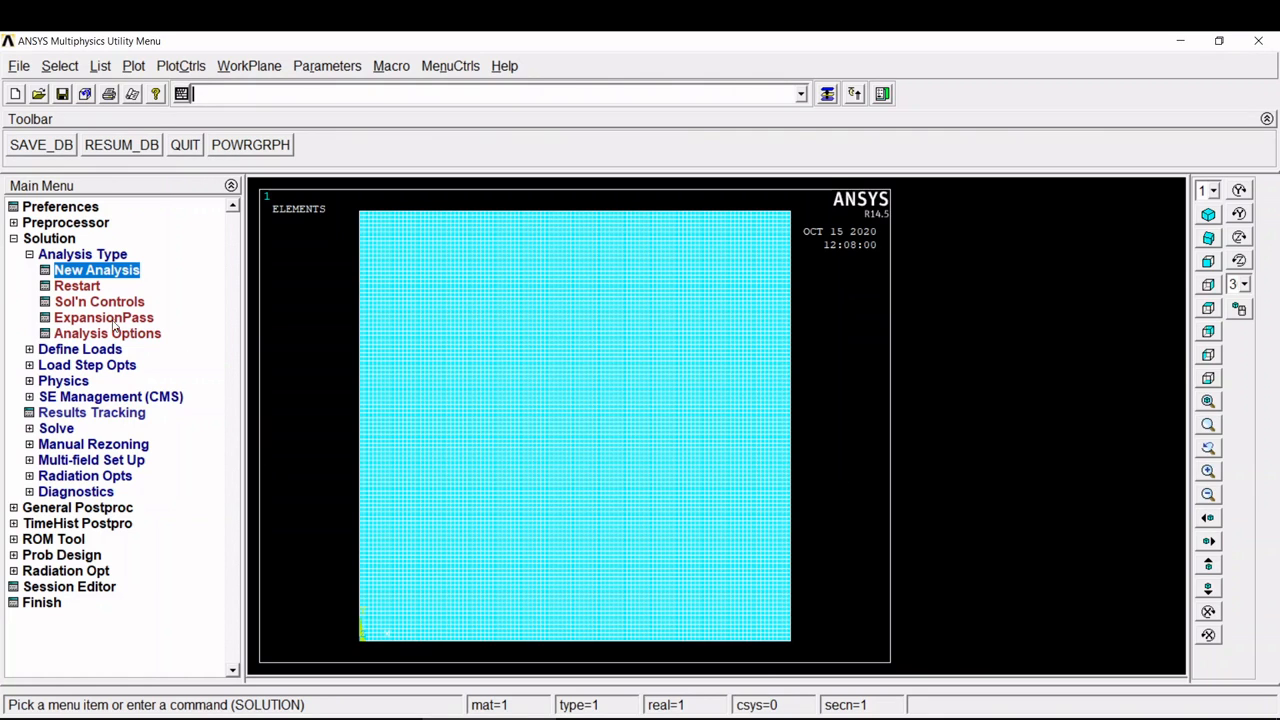
Apply a constant temperature of 100+273 for All DOF on the square's left and right edge lines
left_click(70, 349)
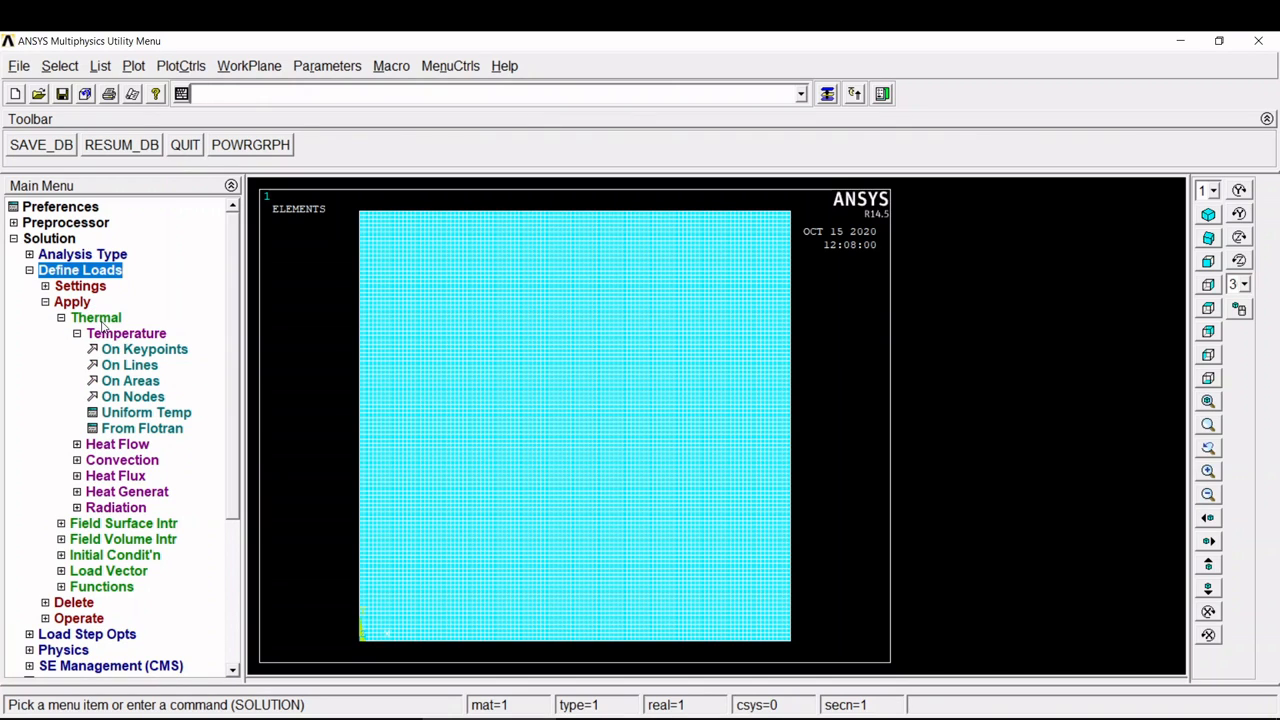
left_click(136, 366)
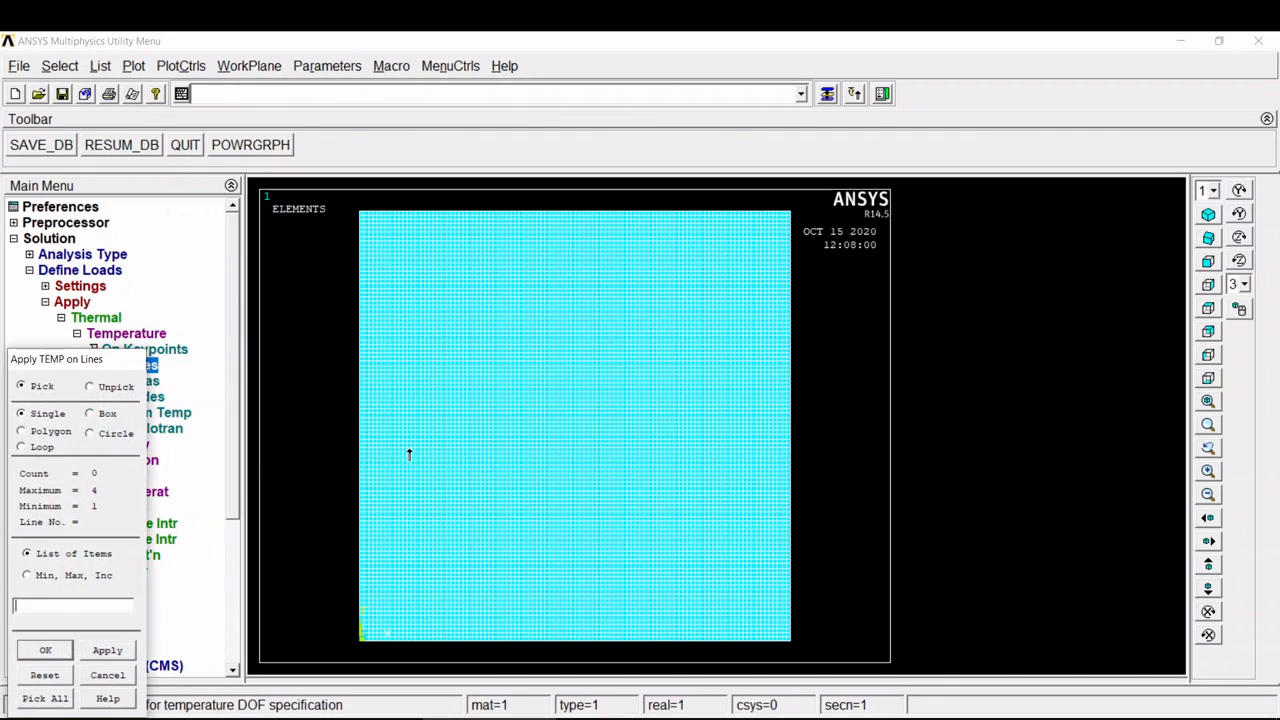
left_click(360, 452)
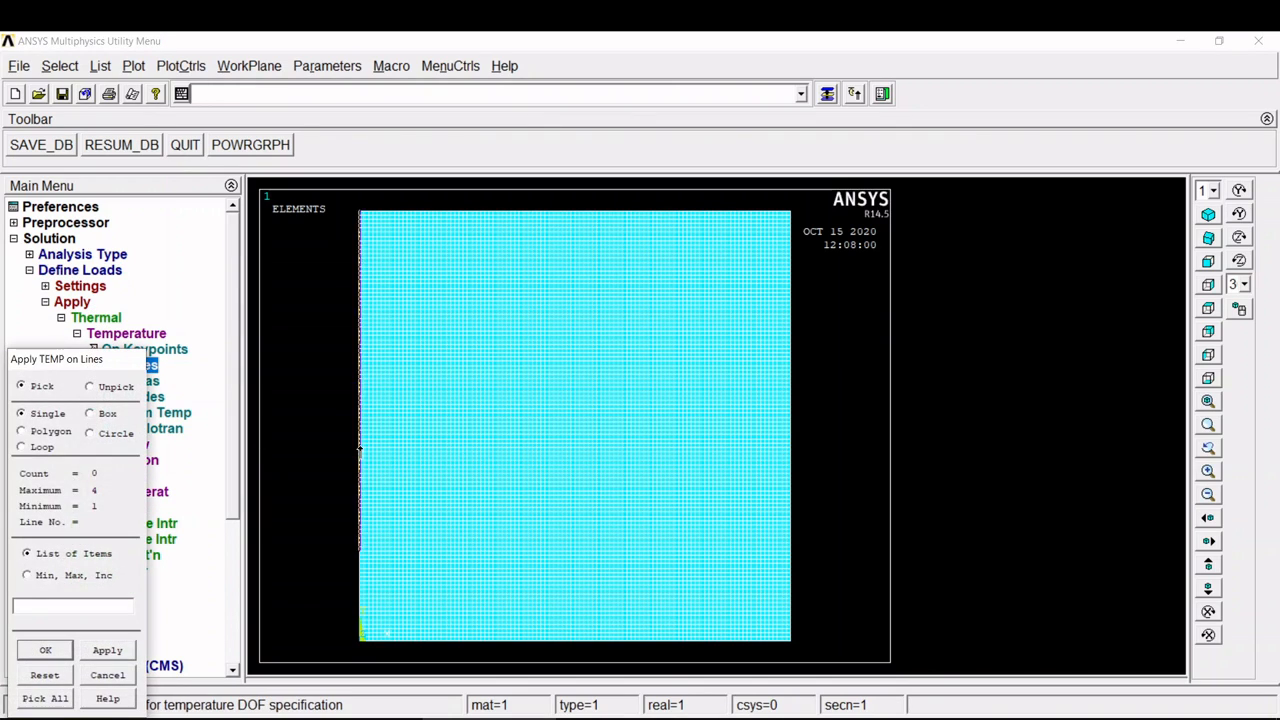
left_click(805, 504)
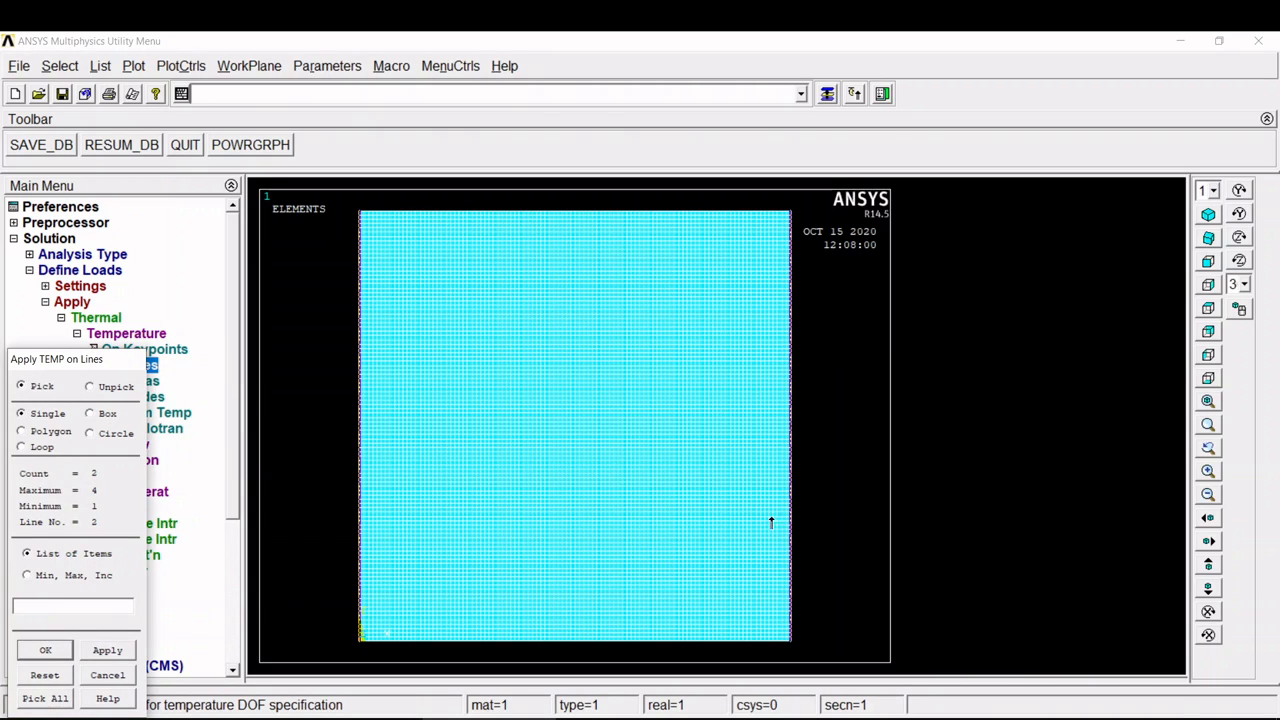
left_click(45, 650)
left_click(725, 462)
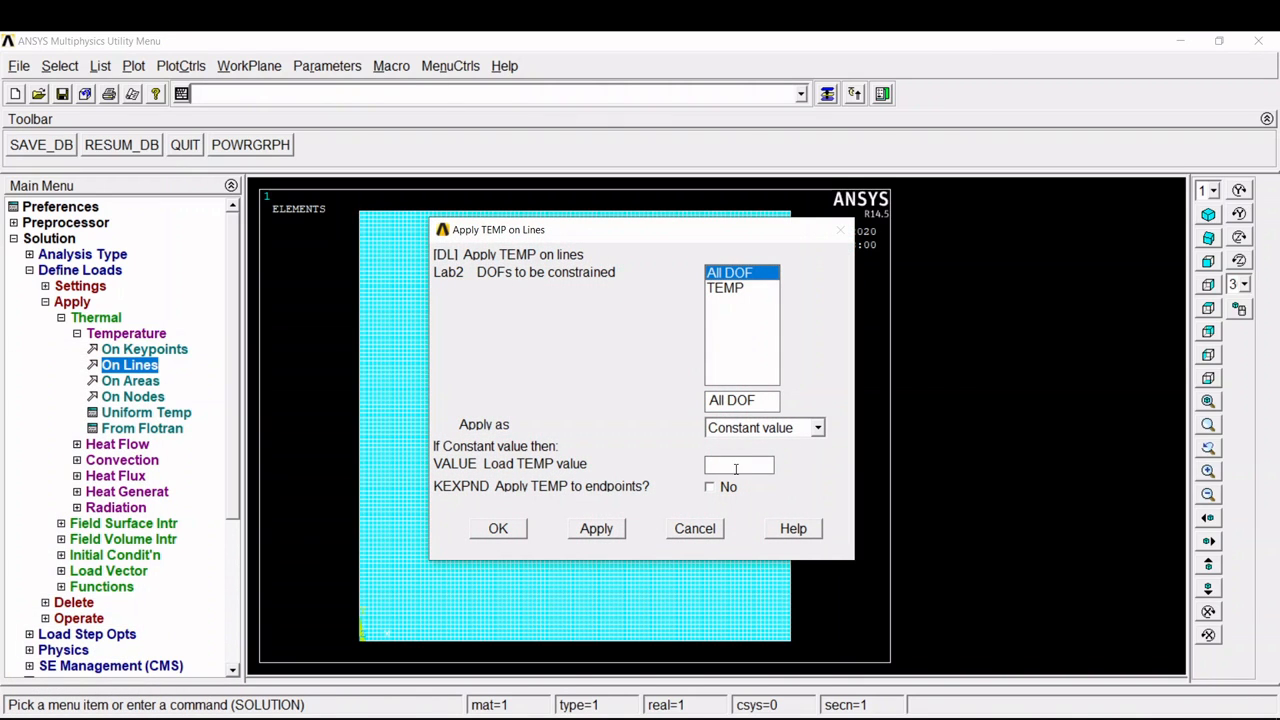
type("100+273")
left_click(496, 529)
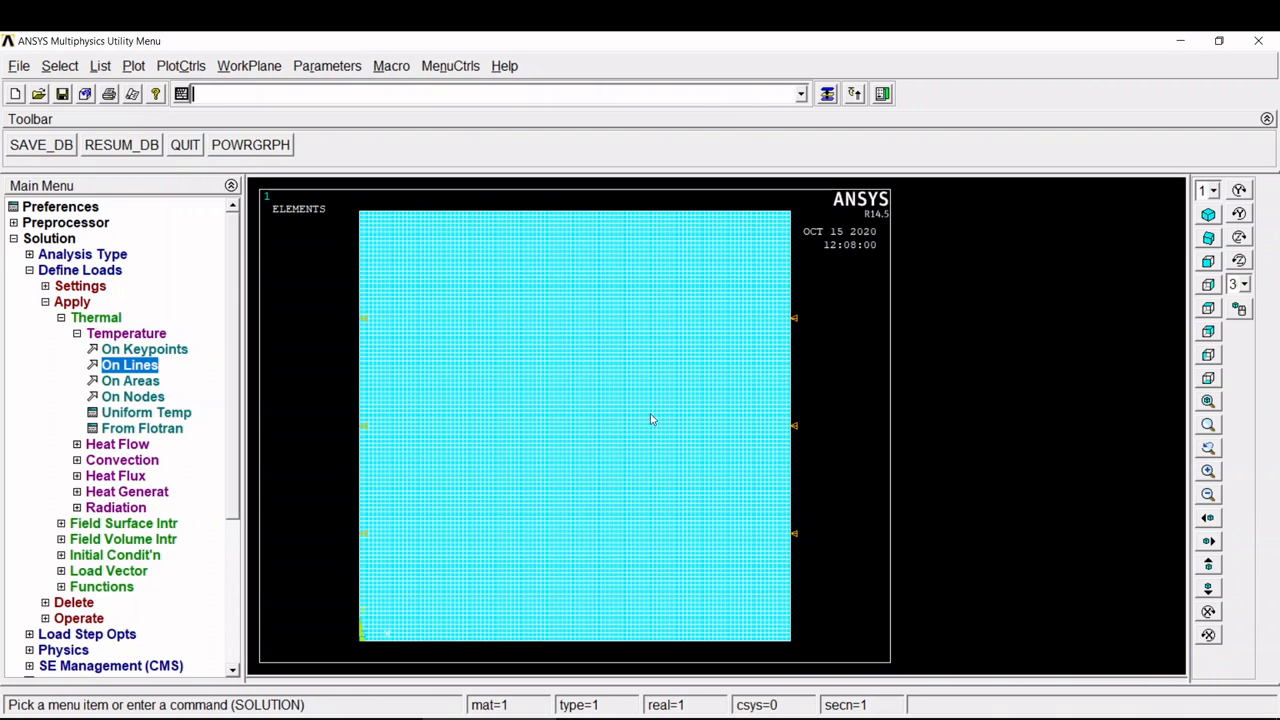
Apply a constant temperature of 50+273 for All DOF on the square's top and bottom edge lines
left_click(130, 366)
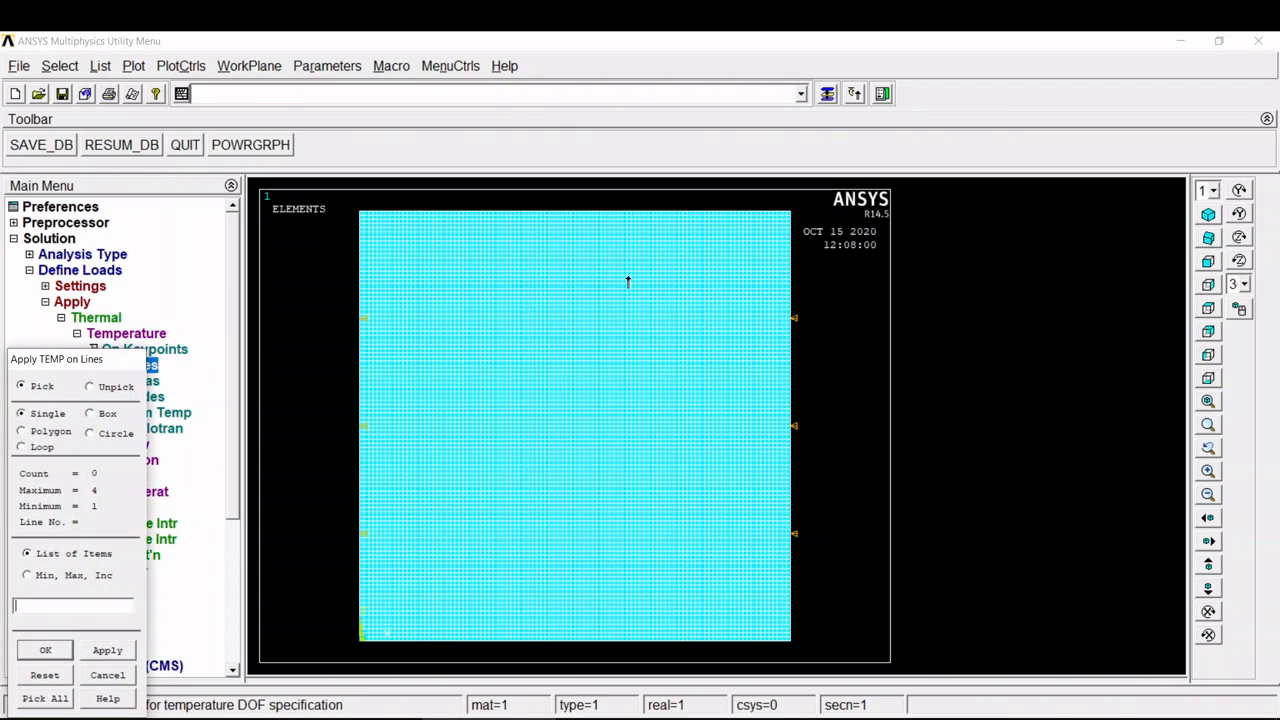
left_click(587, 224)
left_click(533, 640)
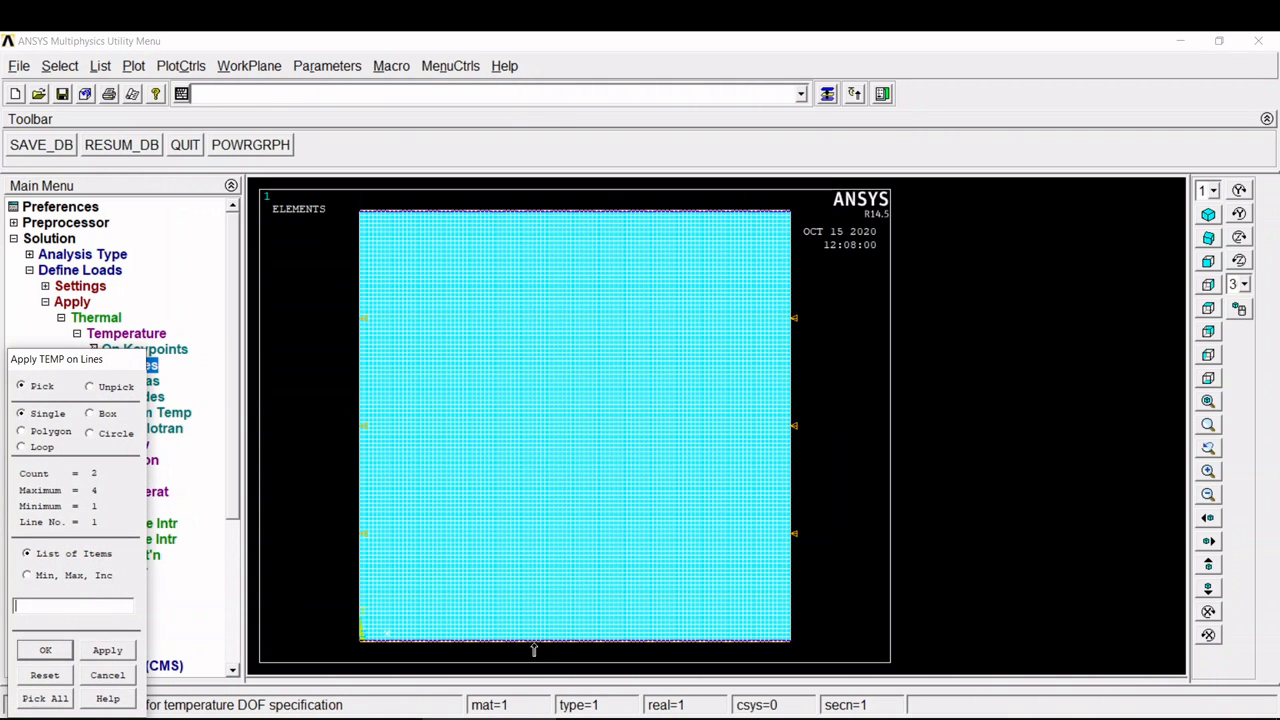
left_click(68, 654)
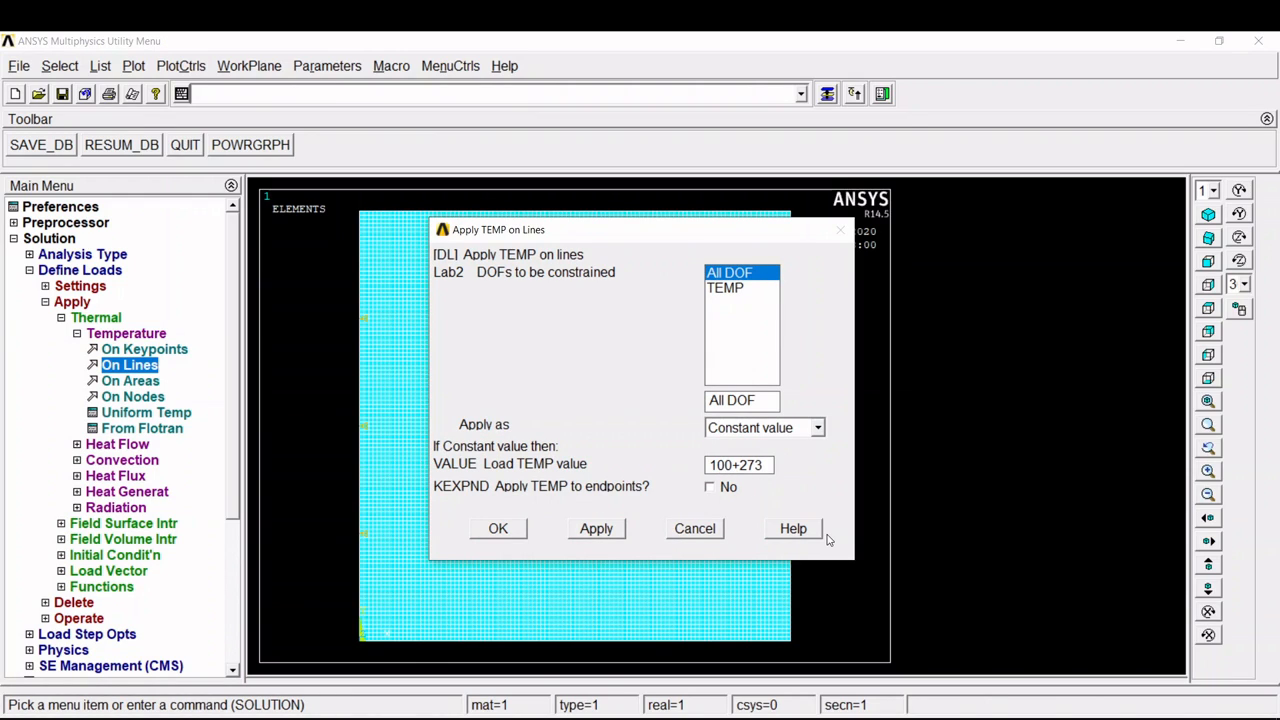
key("BackSpace")
key("BackSpace")
type("5")
left_click(498, 530)
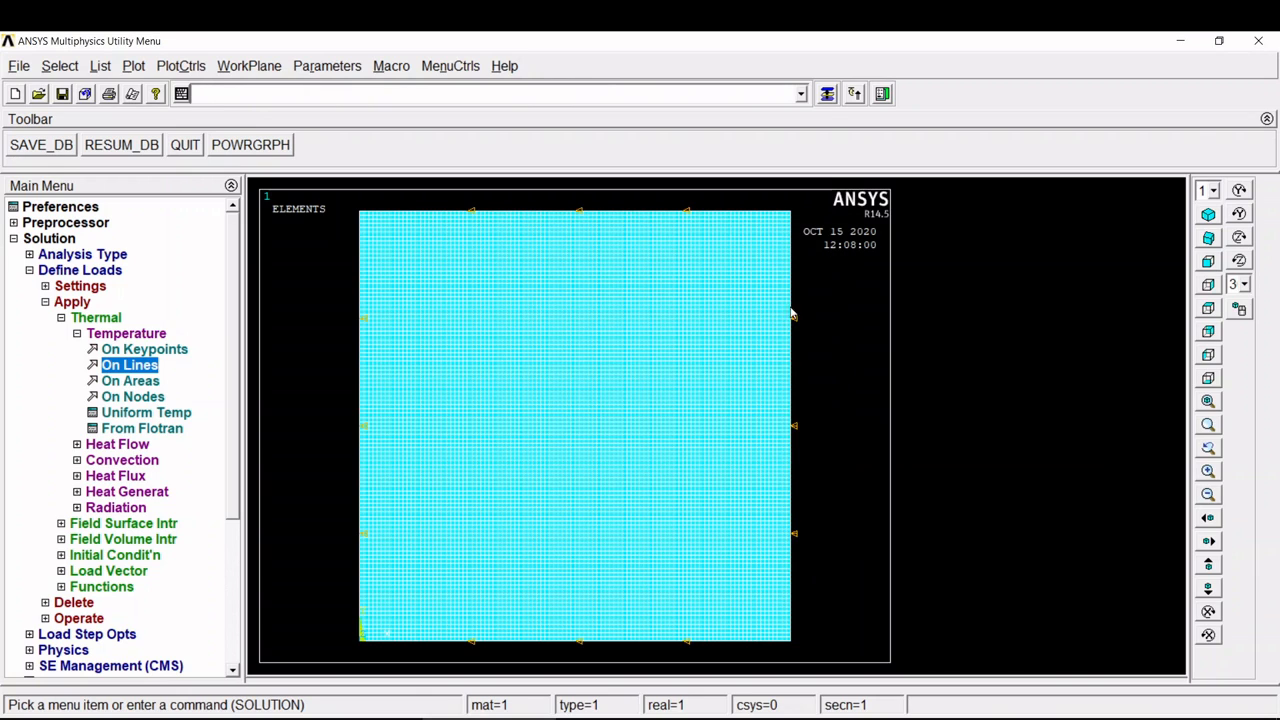
Solve the current load step and close the solution status listing
left_click(60, 303)
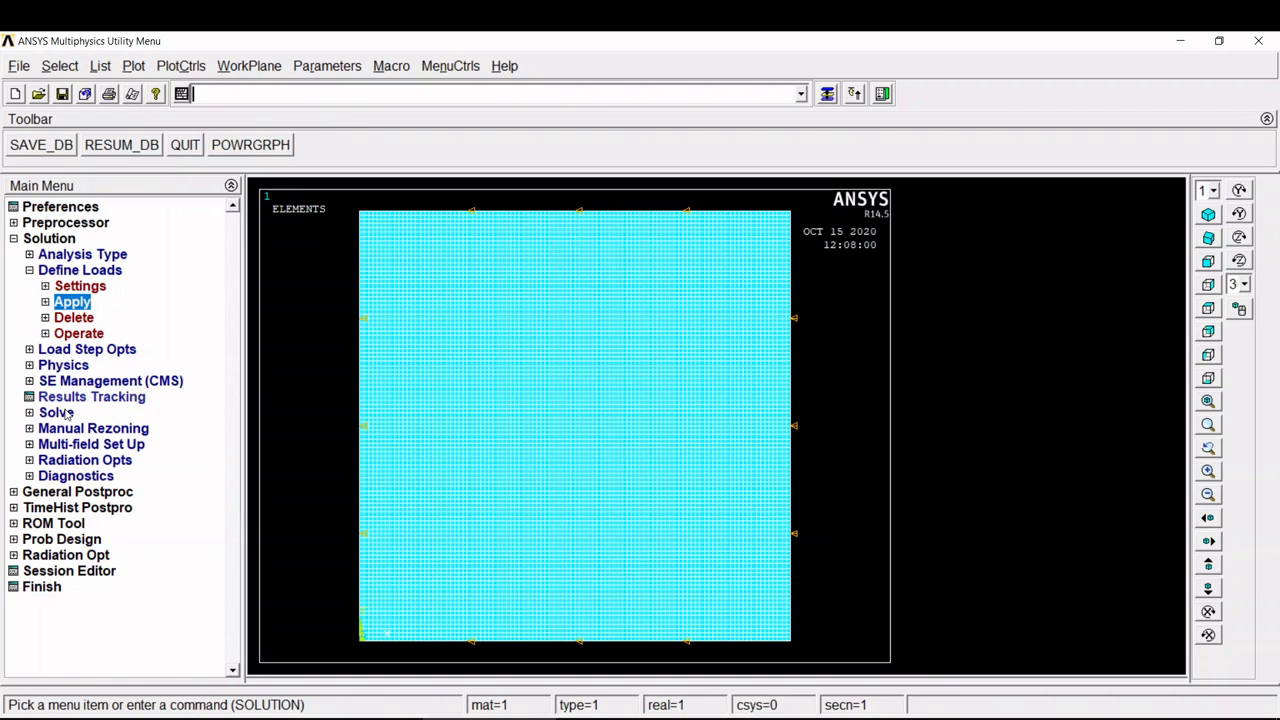
left_click(56, 412)
left_click(88, 365)
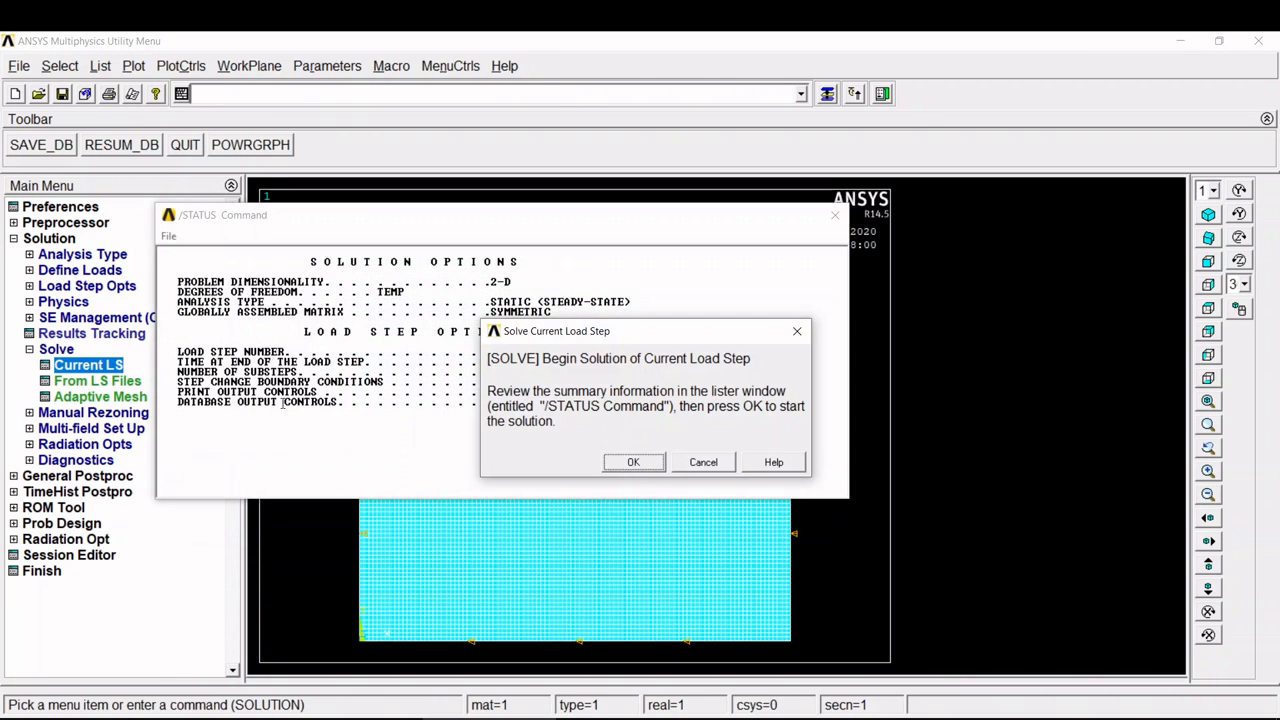
left_click(640, 462)
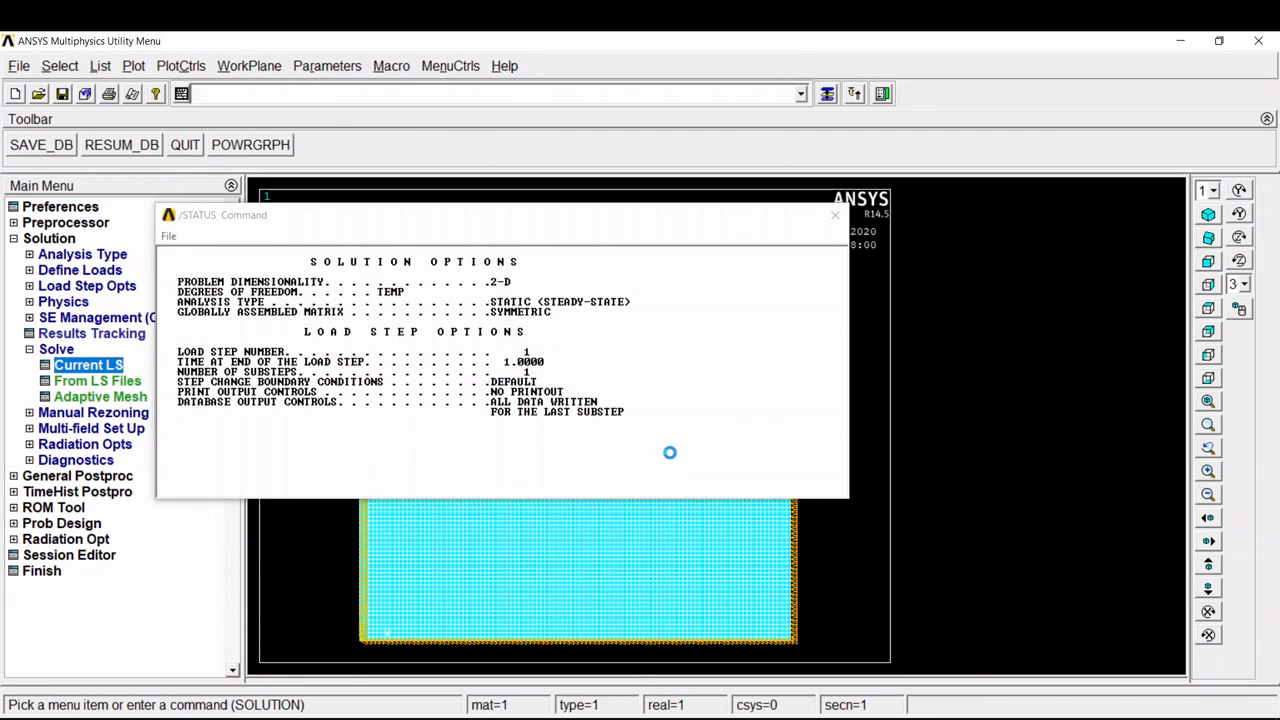
left_click(245, 147)
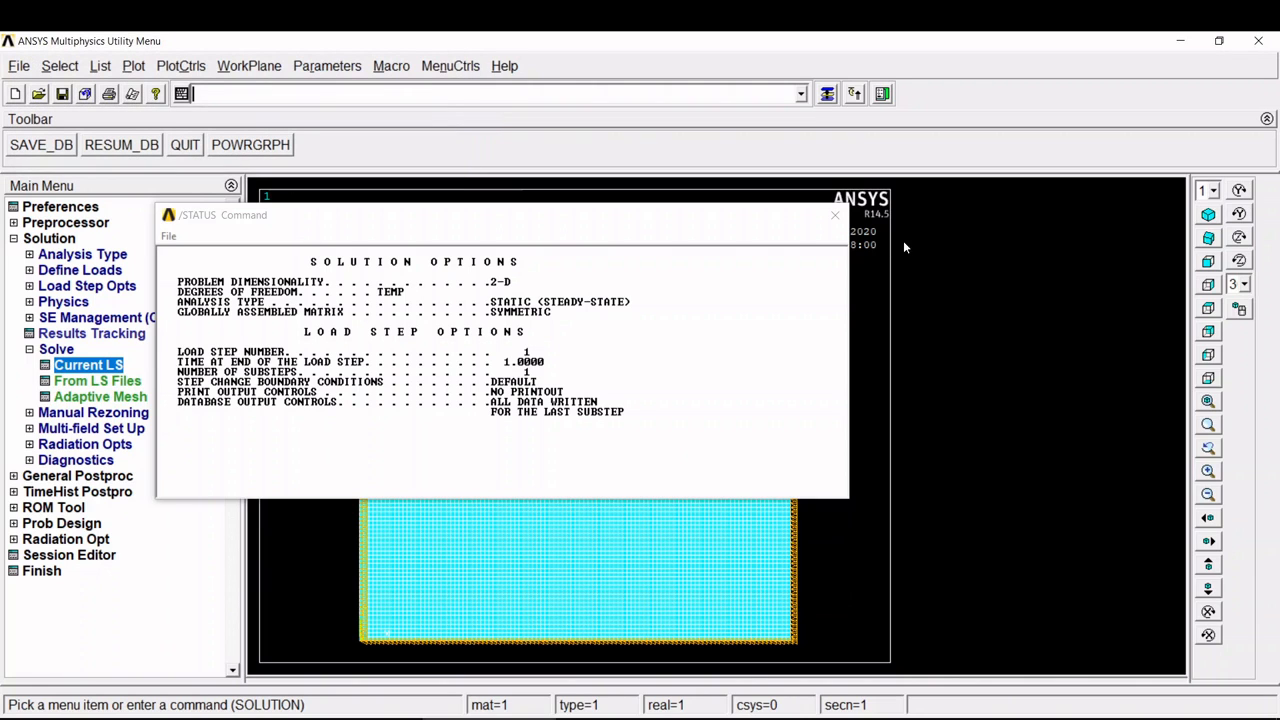
left_click(835, 215)
Plot the nodal temperature contour from the DOF solution, showing the deformed shape only
left_click(100, 476)
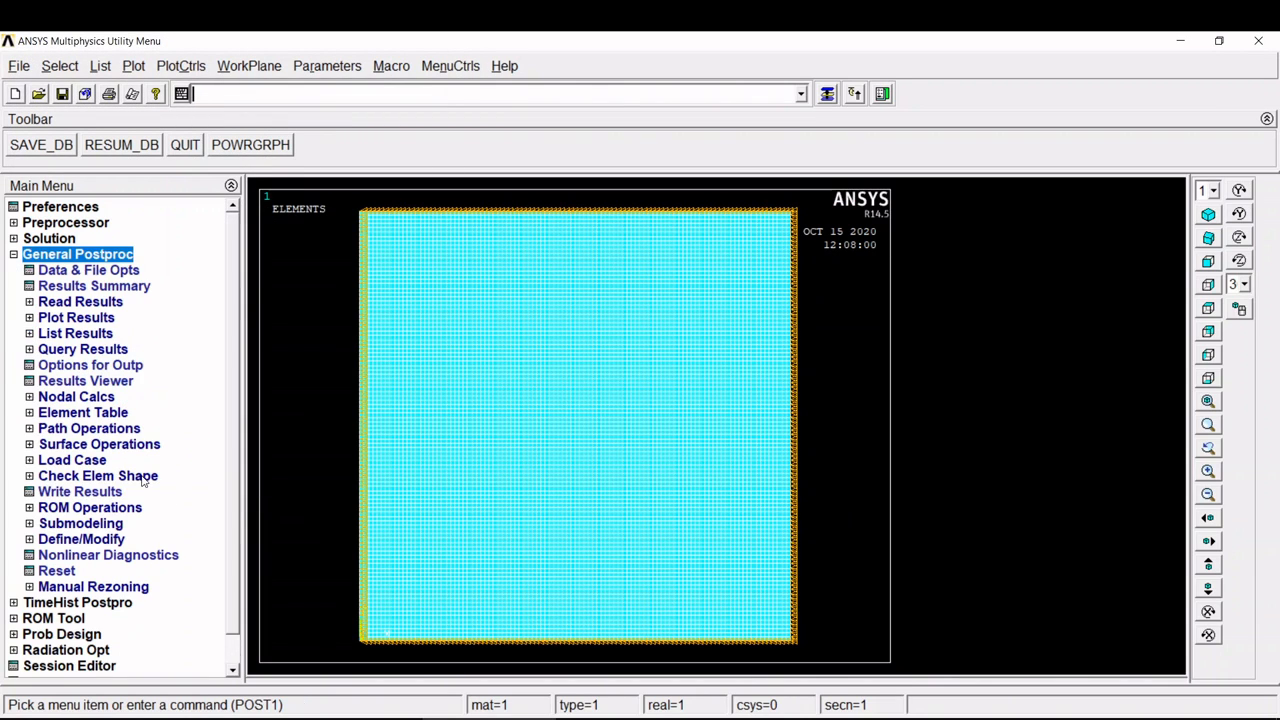
left_click(75, 316)
left_click(89, 335)
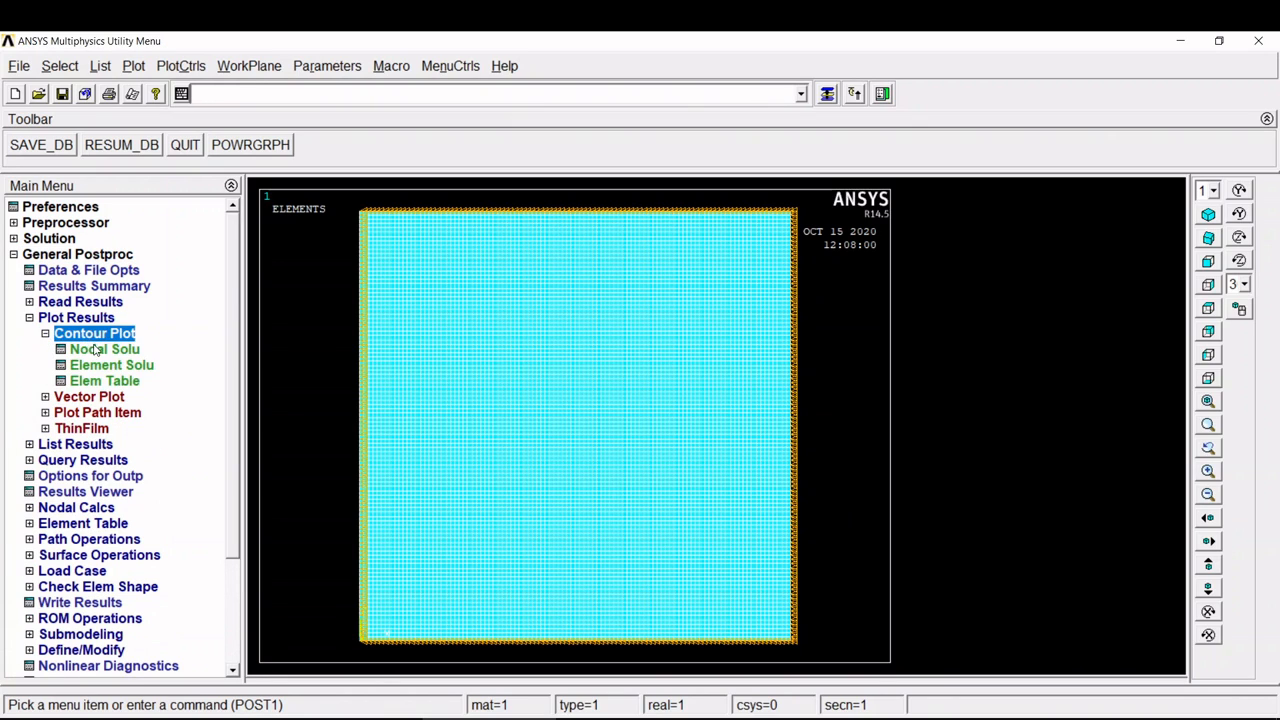
left_click(95, 349)
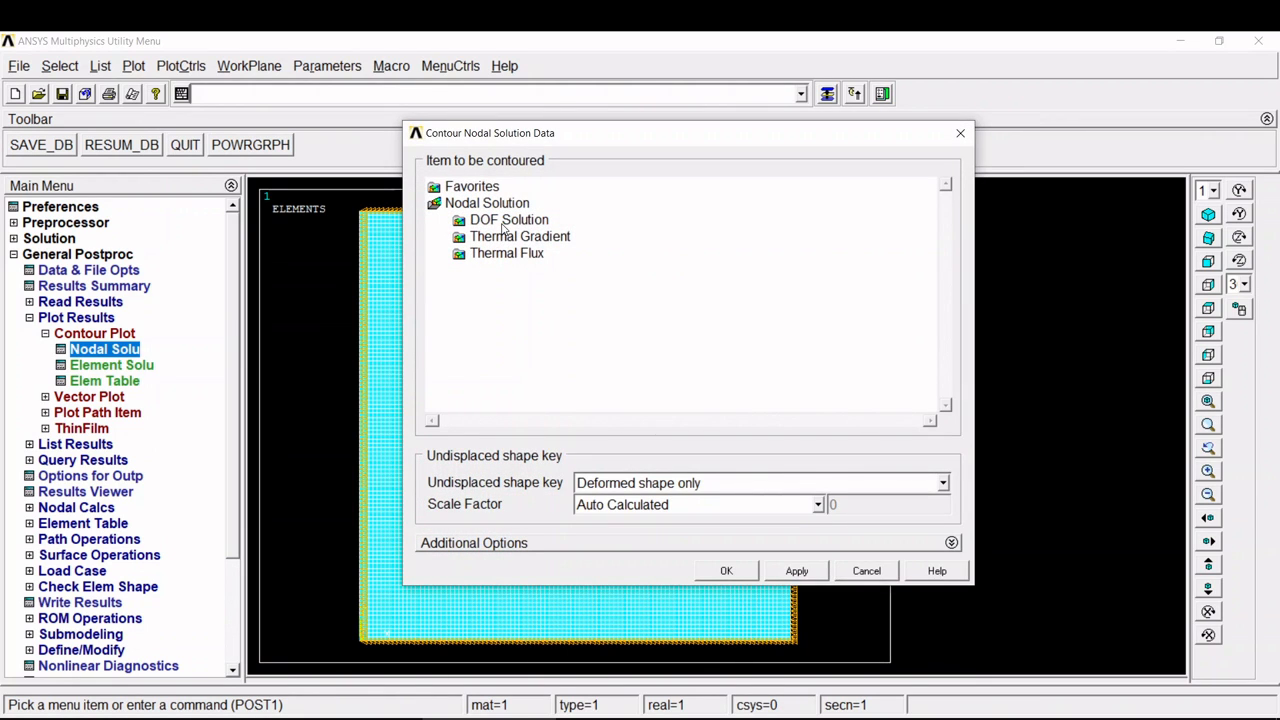
left_click(502, 223)
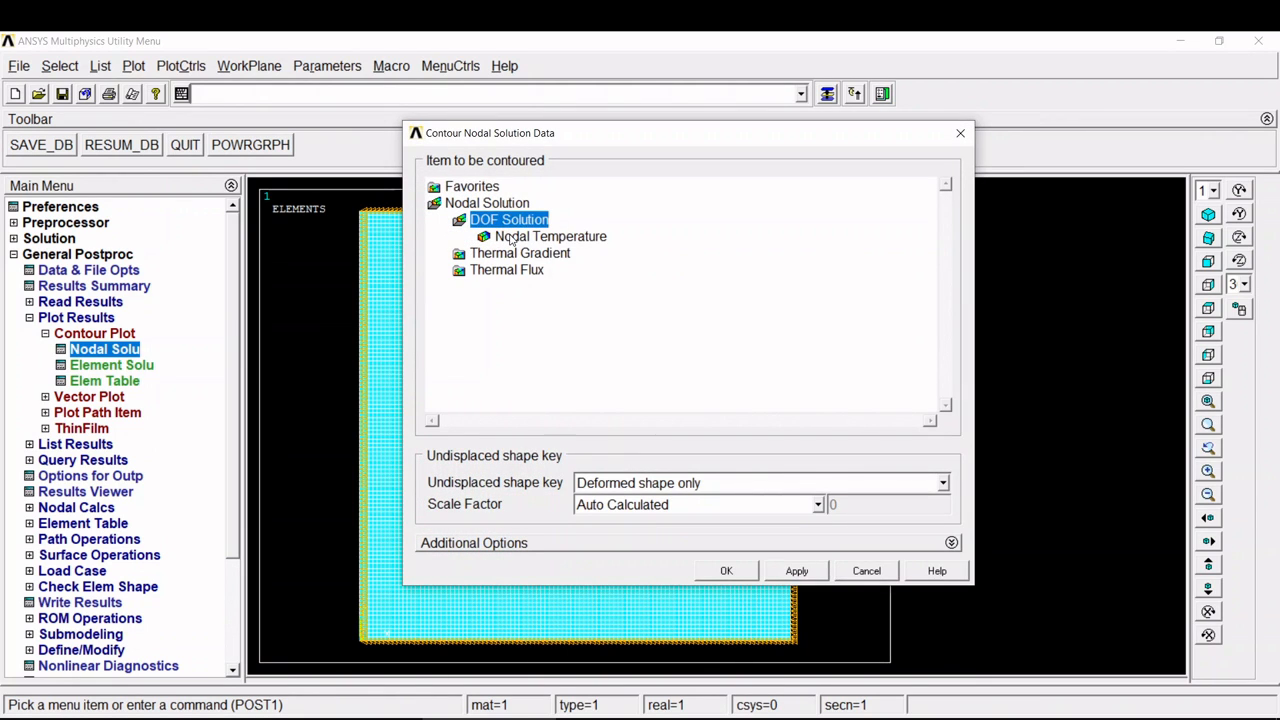
left_click(511, 237)
left_click(728, 571)
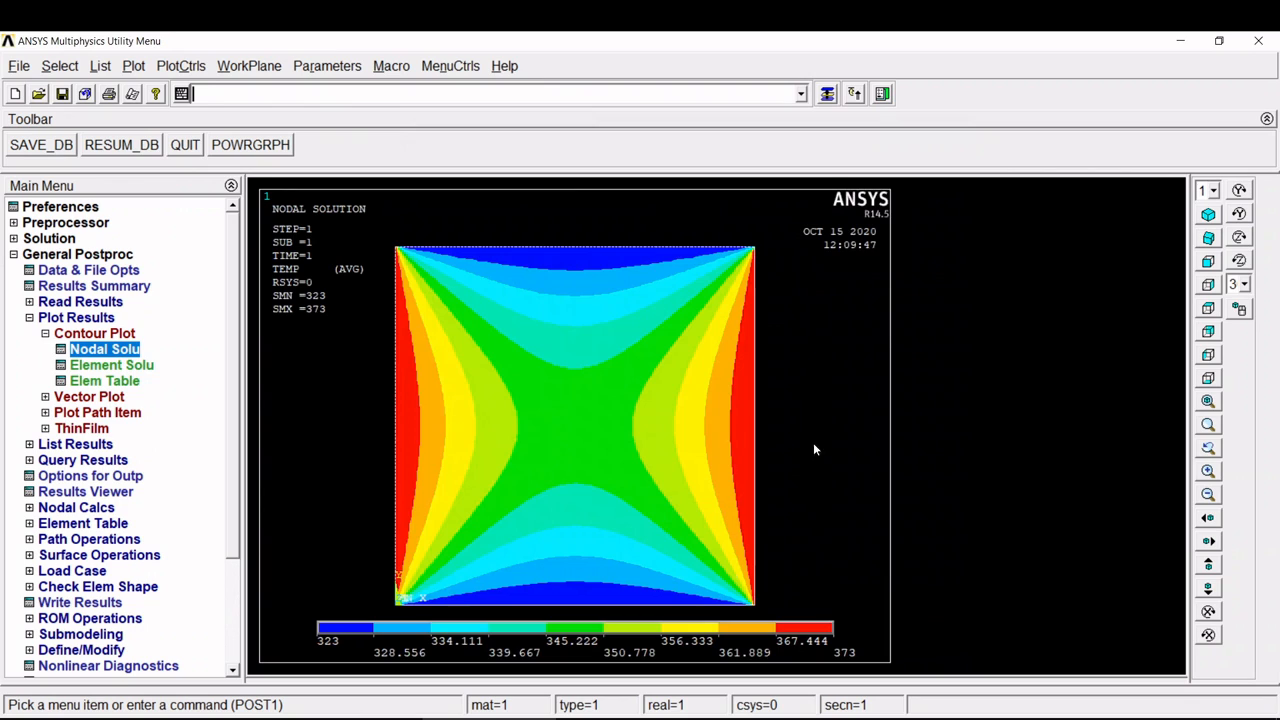